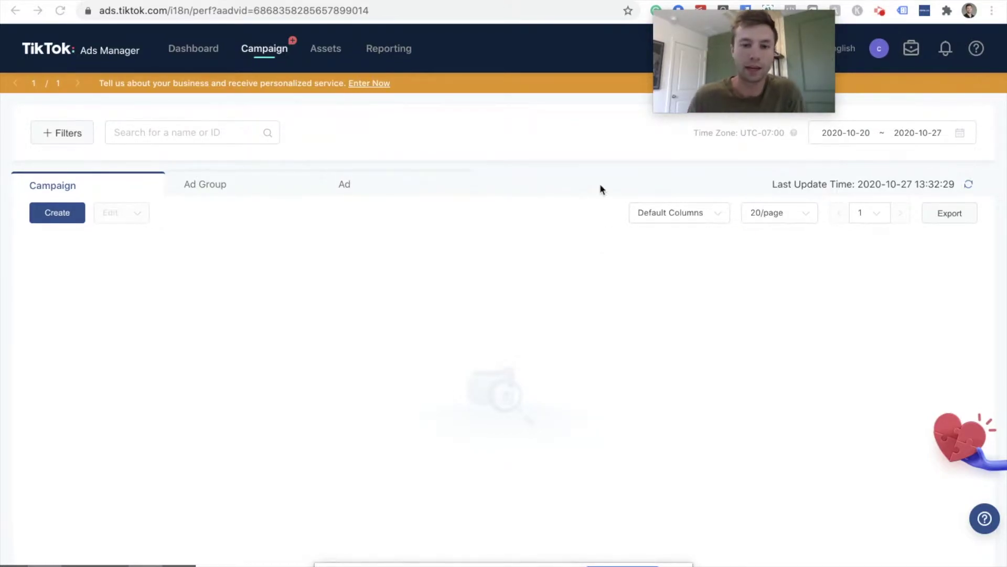
# Reload the TikTok Ads Manager campaigns overview in the browser.
pyautogui.moveTo(598, 2)
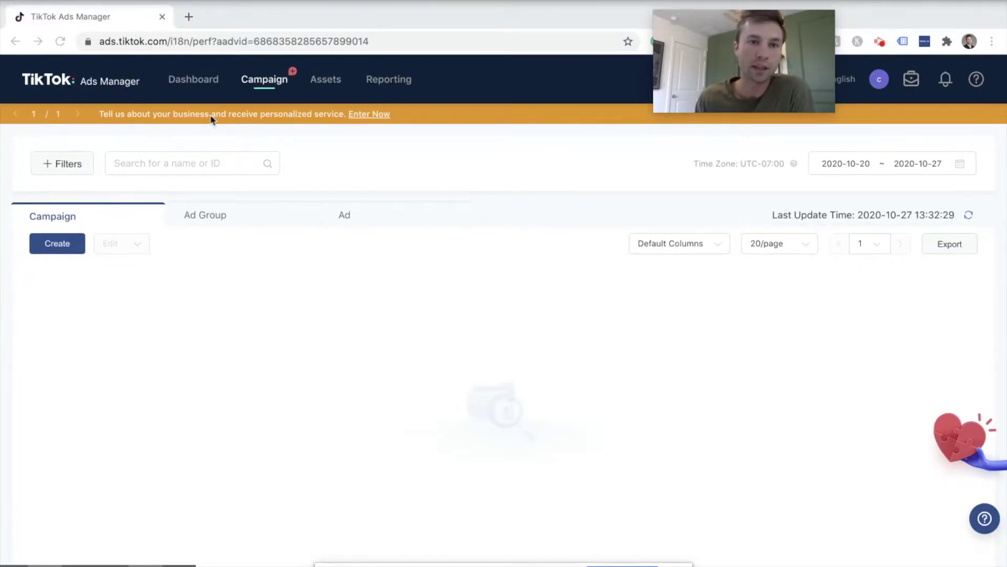
pyautogui.click(270, 85)
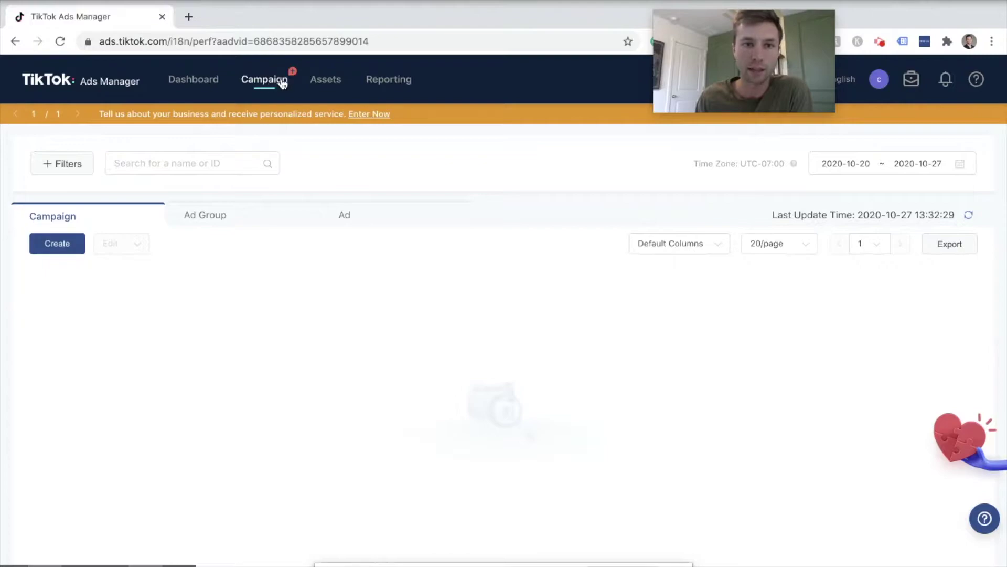
pyautogui.click(283, 84)
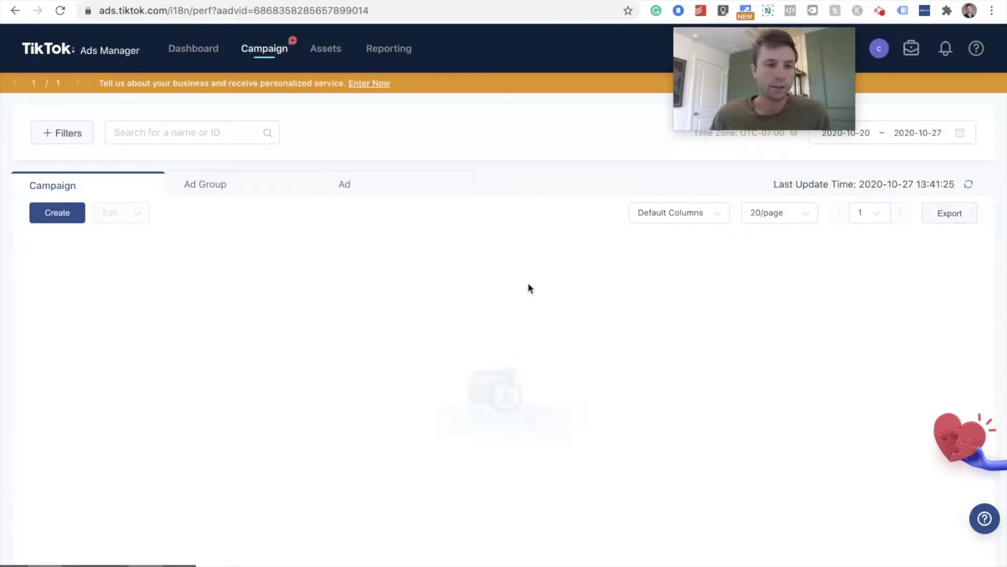
# Create a new campaign and pick the Conversions objective card.
pyautogui.click(67, 212)
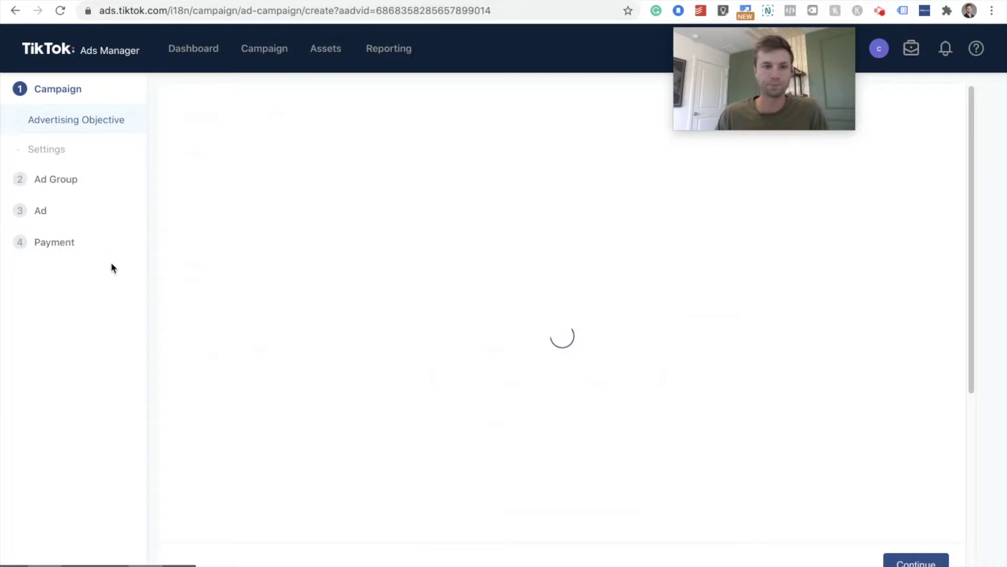
pyautogui.scroll(-1, 499, 238)
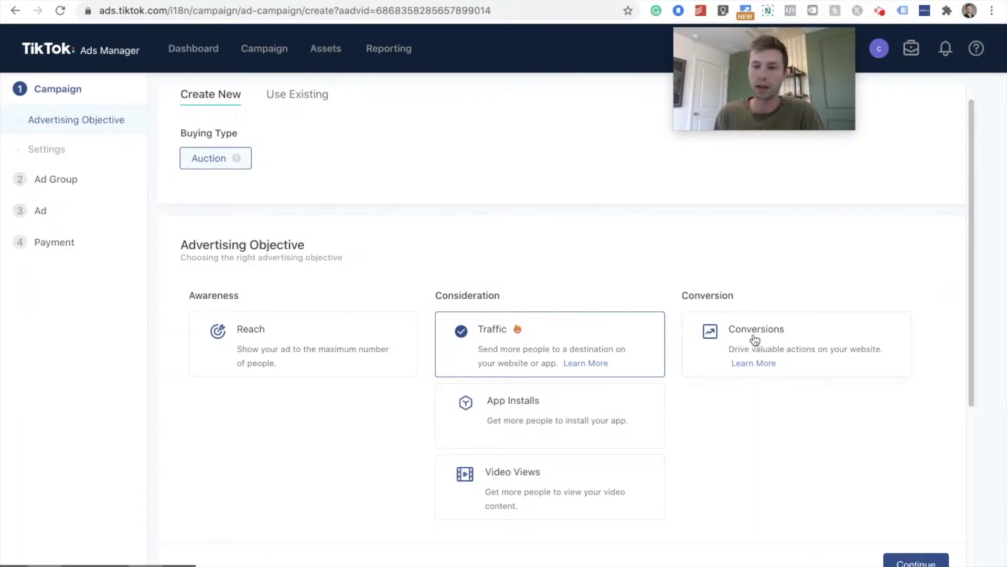
pyautogui.click(798, 338)
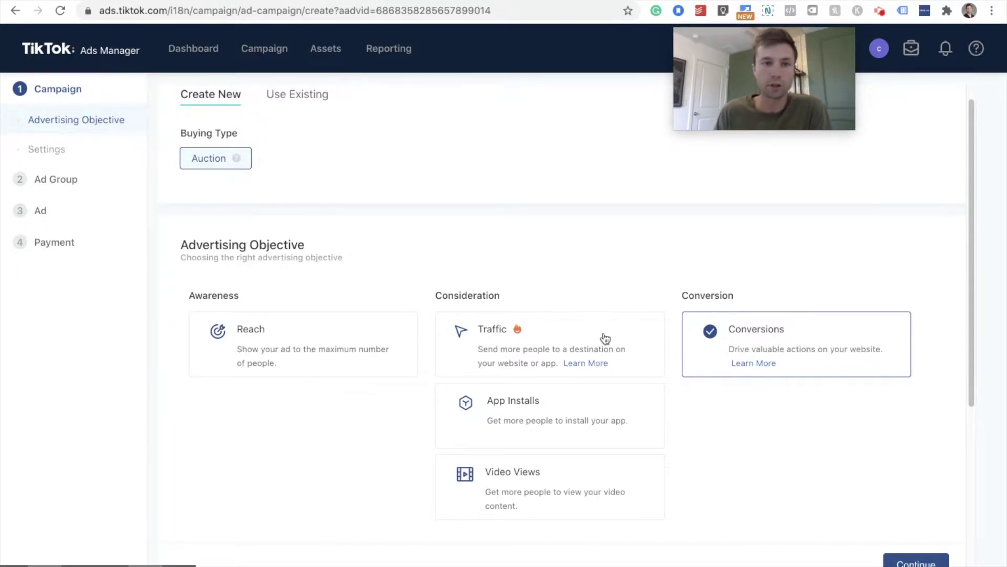
pyautogui.scroll(-4, 604, 332)
# Replace the timestamped campaign name with 'Conversion - Testing CPC' and continue to the ad group.
pyautogui.scroll(4, 604, 332)
pyautogui.scroll(-5, 659, 387)
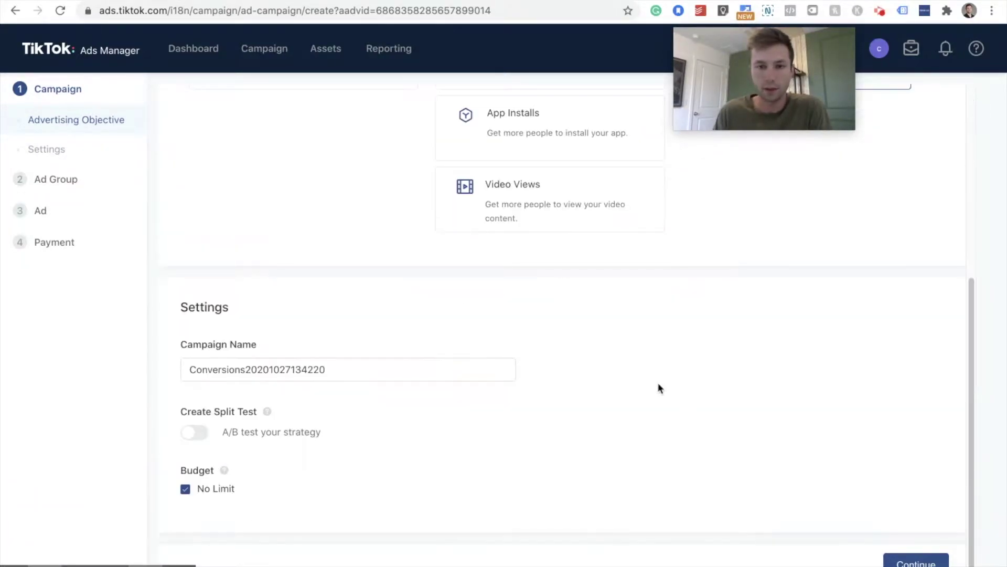
pyautogui.moveTo(367, 371); pyautogui.dragTo(187, 373)
pyautogui.press('BackSpace')
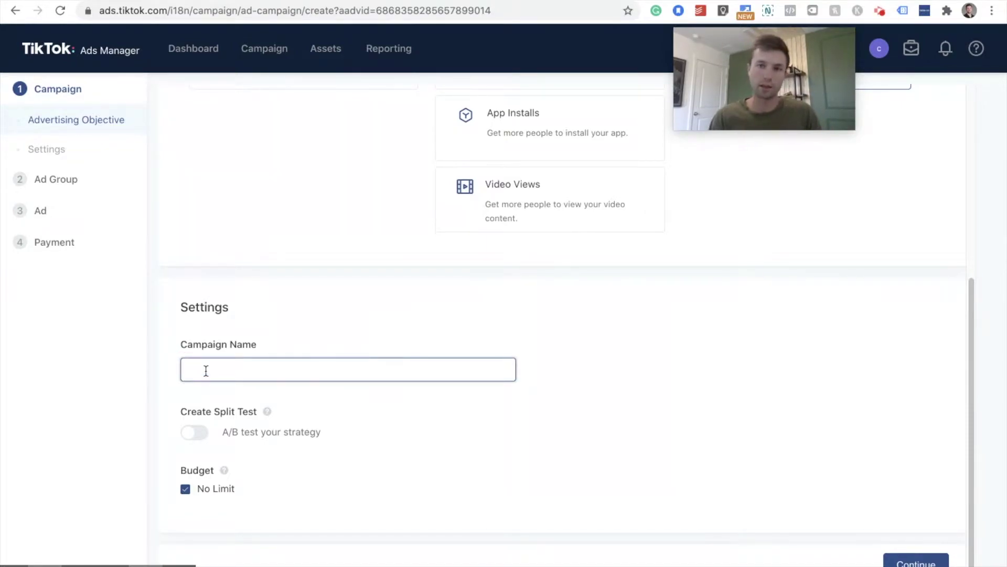
pyautogui.write('Conver')
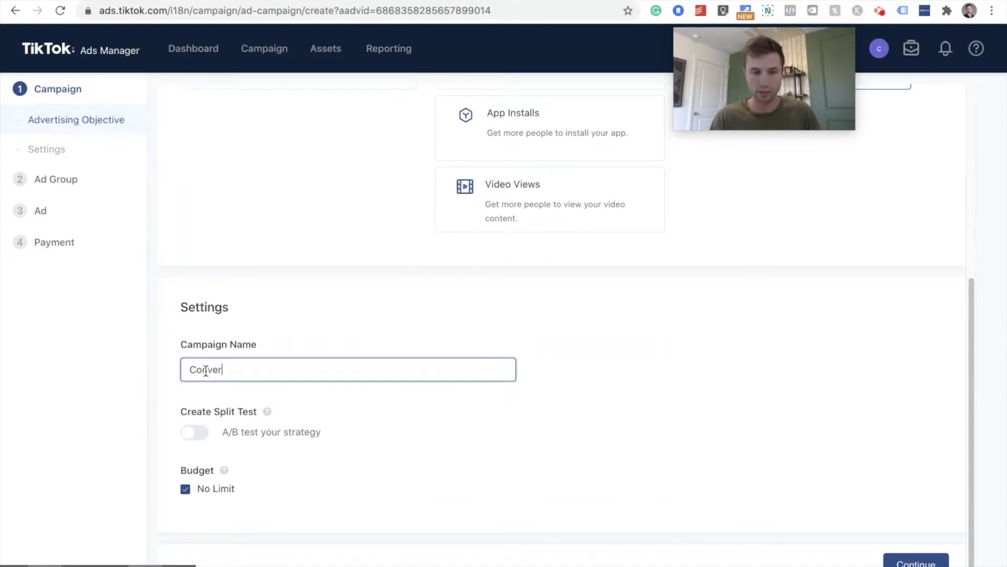
pyautogui.write('sion ')
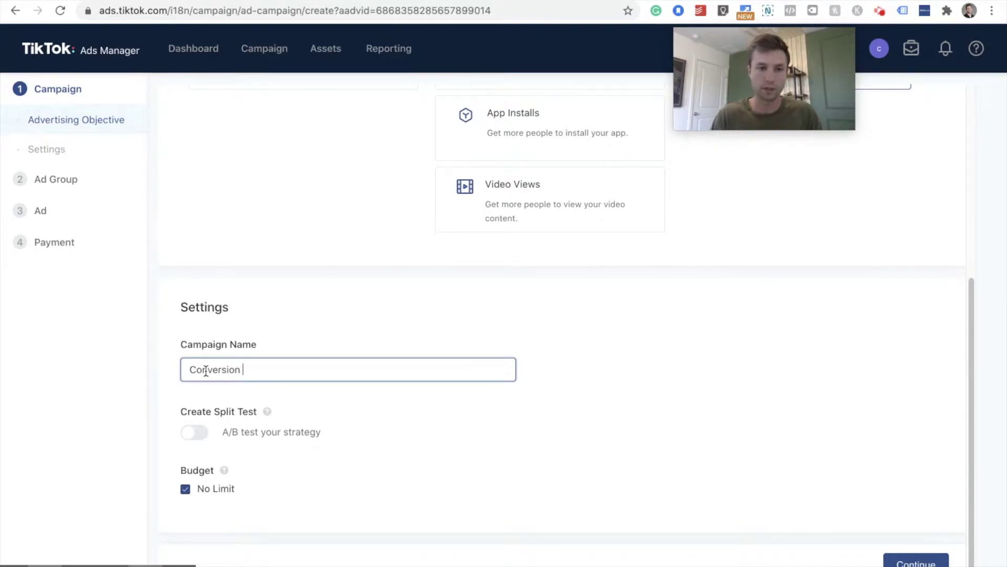
pyautogui.write('- ')
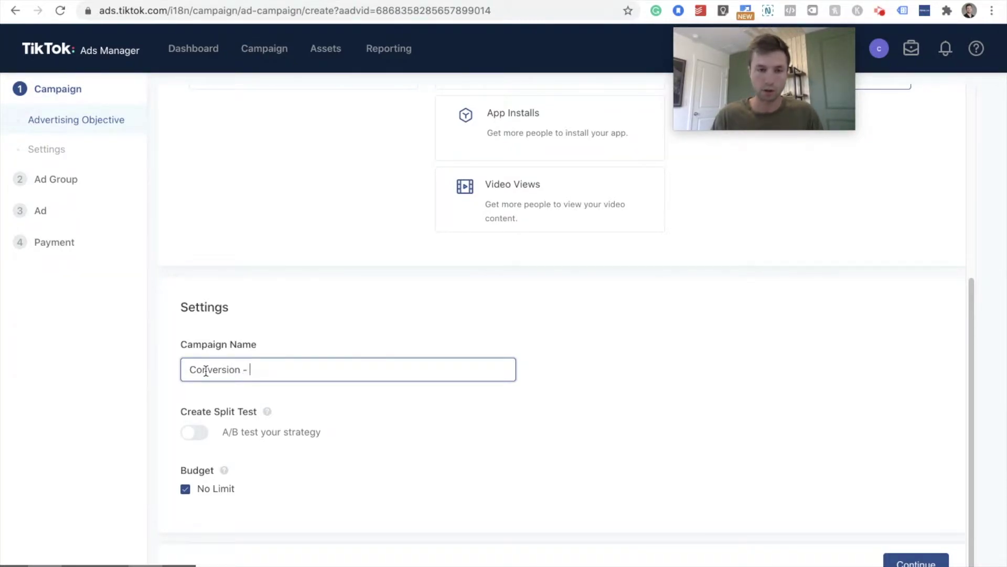
pyautogui.write('Lower')
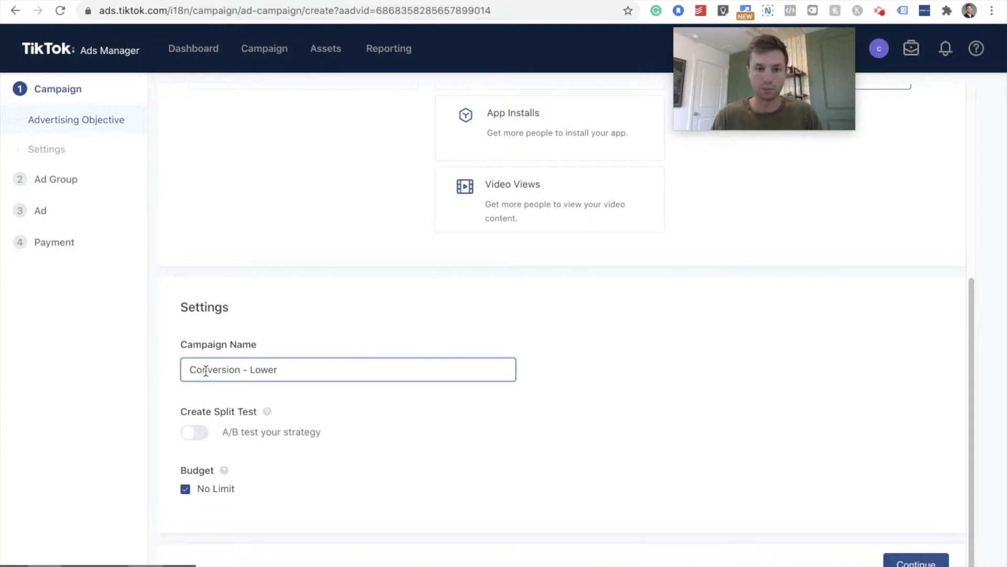
pyautogui.press('BackSpace')
pyautogui.press('BackSpace')
pyautogui.press('BackSpace')
pyautogui.press('BackSpace')
pyautogui.press('BackSpace')
pyautogui.write('Lo')
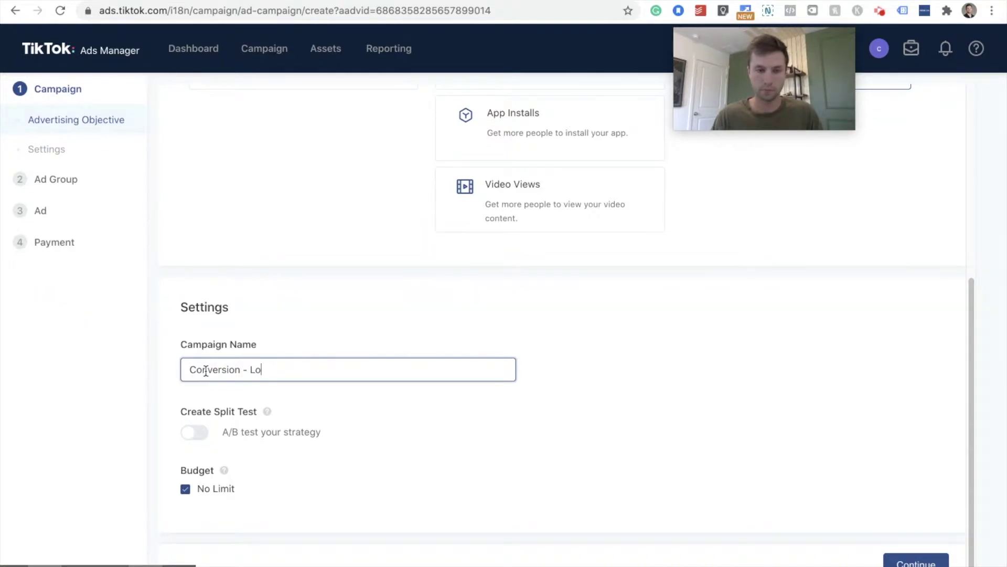
pyautogui.write('we')
pyautogui.press('BackSpace')
pyautogui.press('BackSpace')
pyautogui.press('BackSpace')
pyautogui.press('BackSpace')
pyautogui.write('Testing')
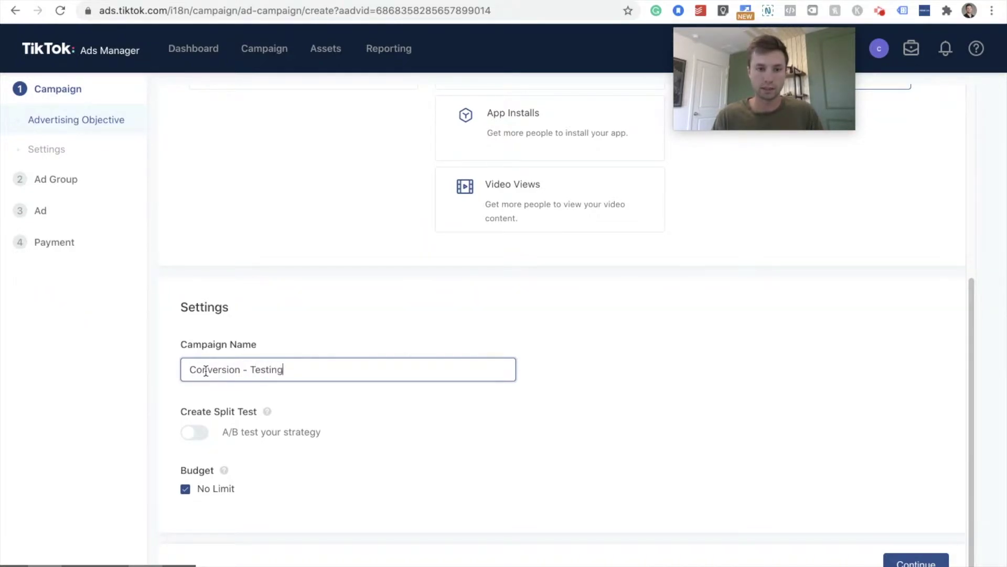
pyautogui.write(' CPC')
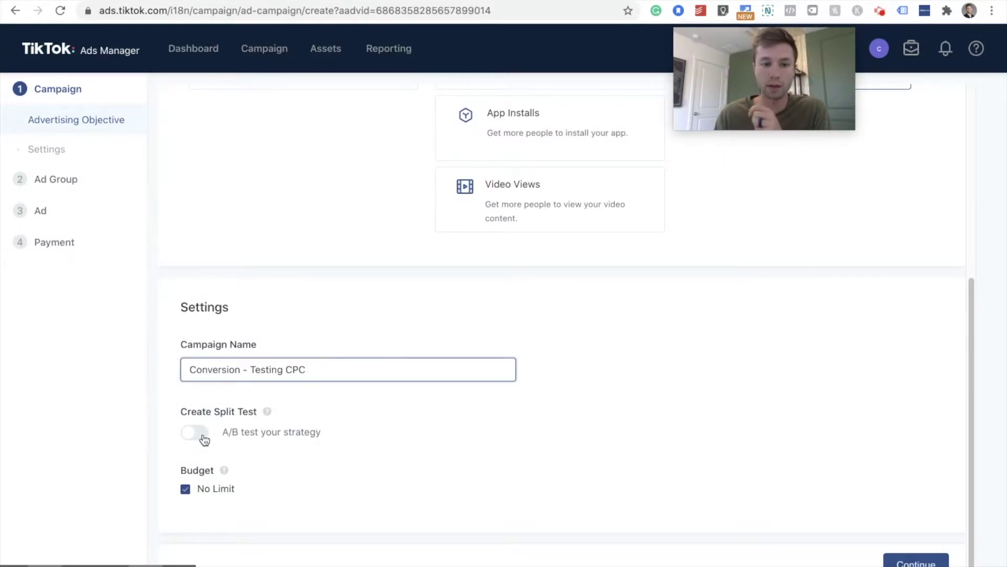
pyautogui.click(915, 560)
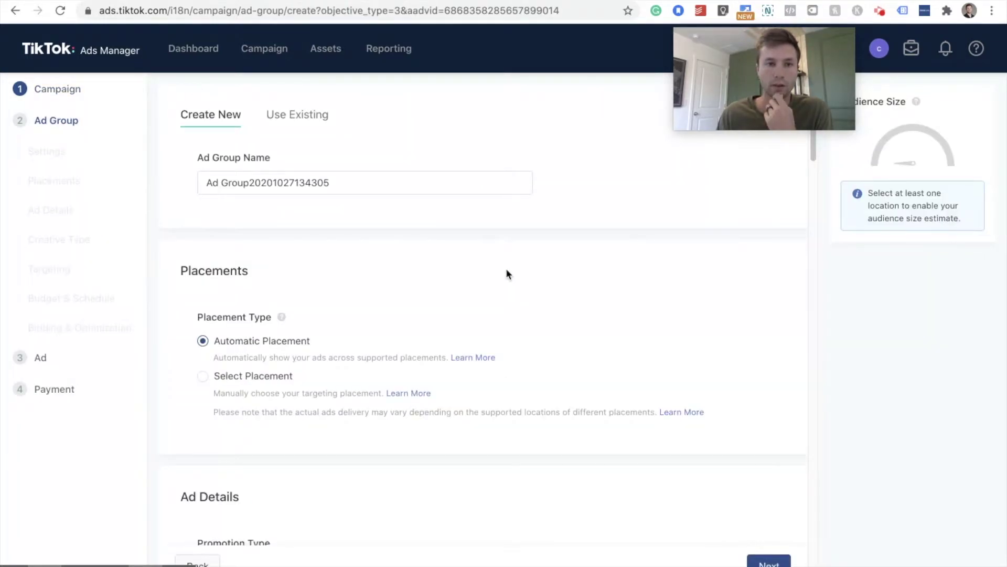
# Switch to Select Placement and uncheck News Feed App Series, Helo and Pangle, leaving TikTok.
pyautogui.scroll(-3, 346, 179)
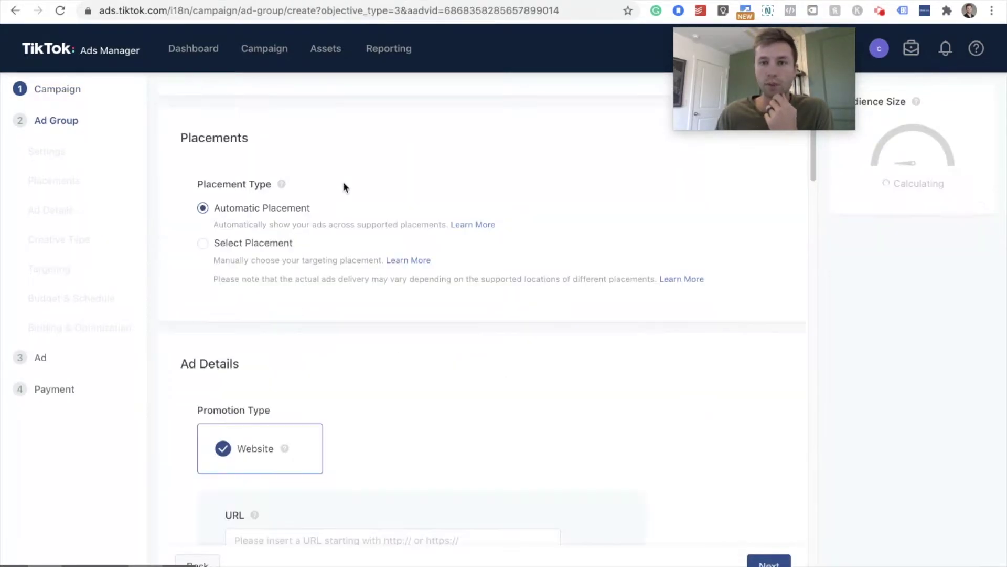
pyautogui.scroll(2, 330, 215)
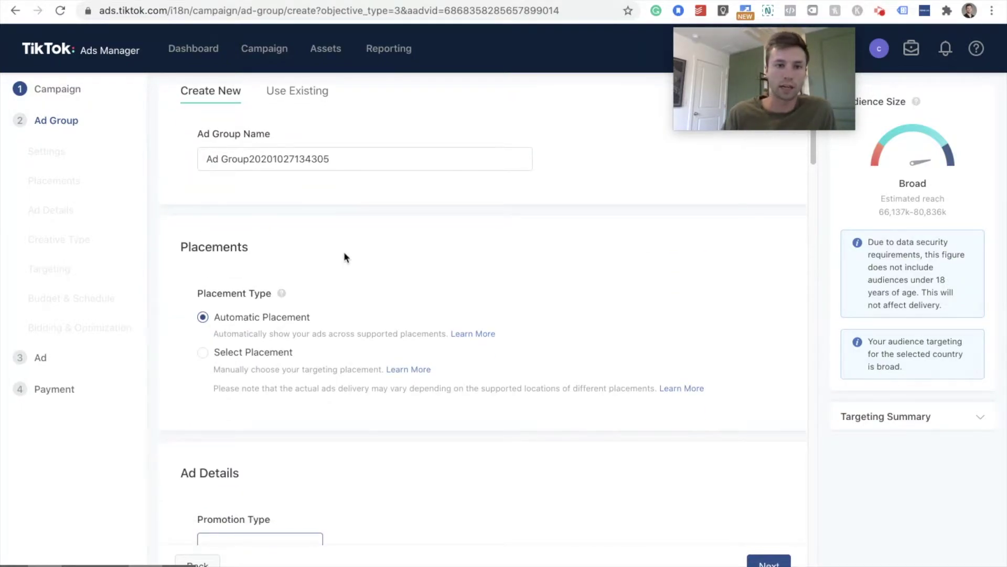
pyautogui.scroll(-1, 340, 244)
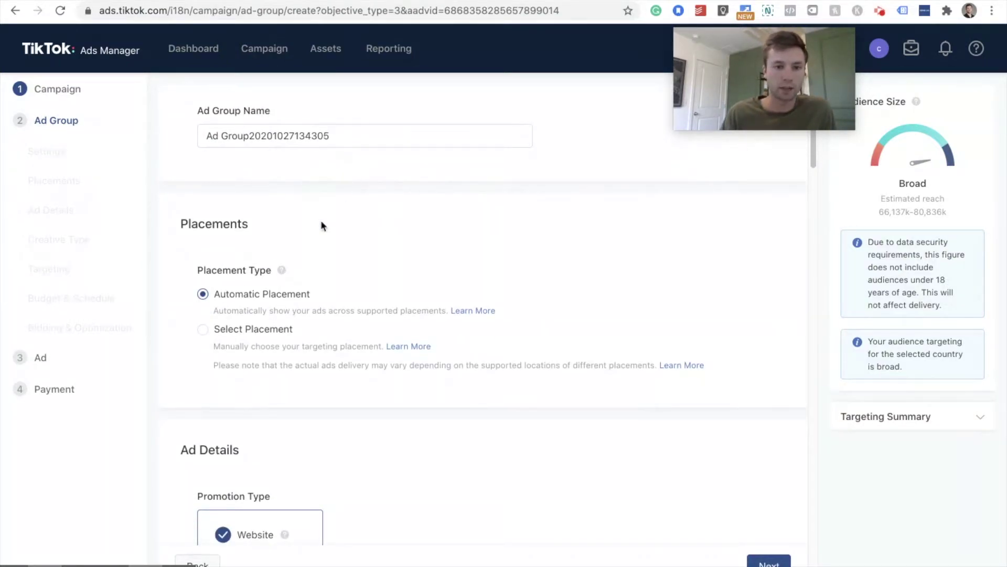
pyautogui.scroll(-2, 367, 225)
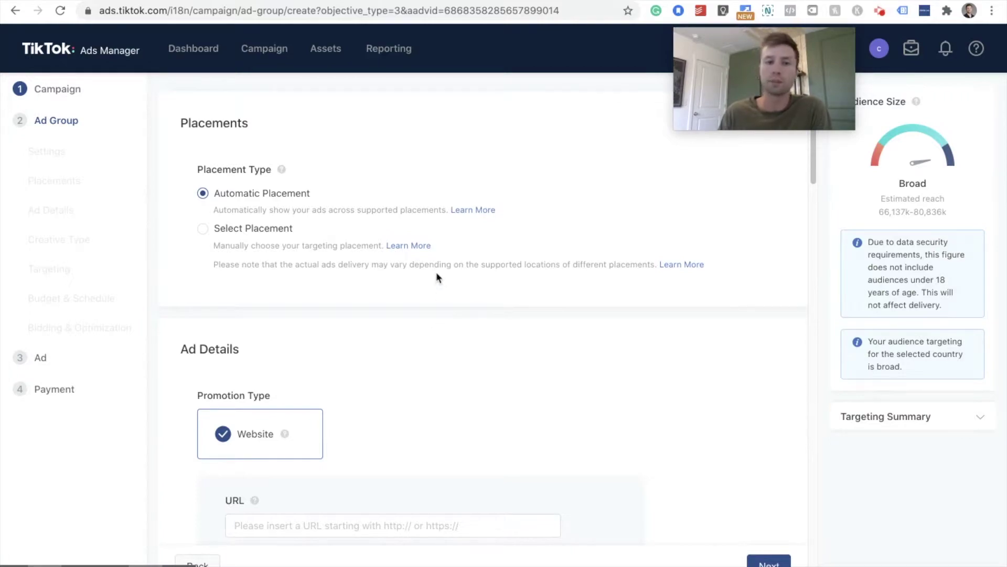
pyautogui.click(203, 230)
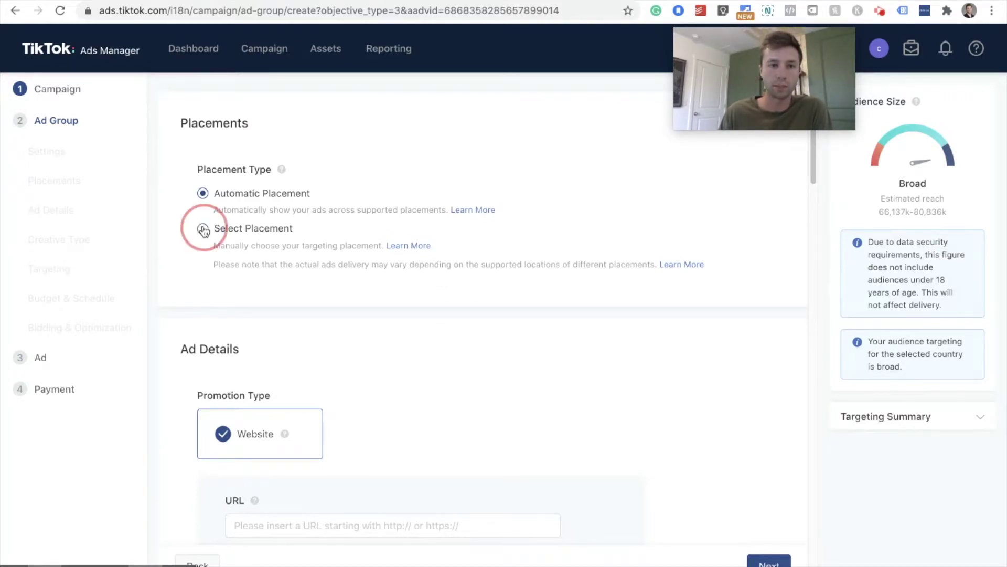
pyautogui.click(460, 329)
pyautogui.click(459, 370)
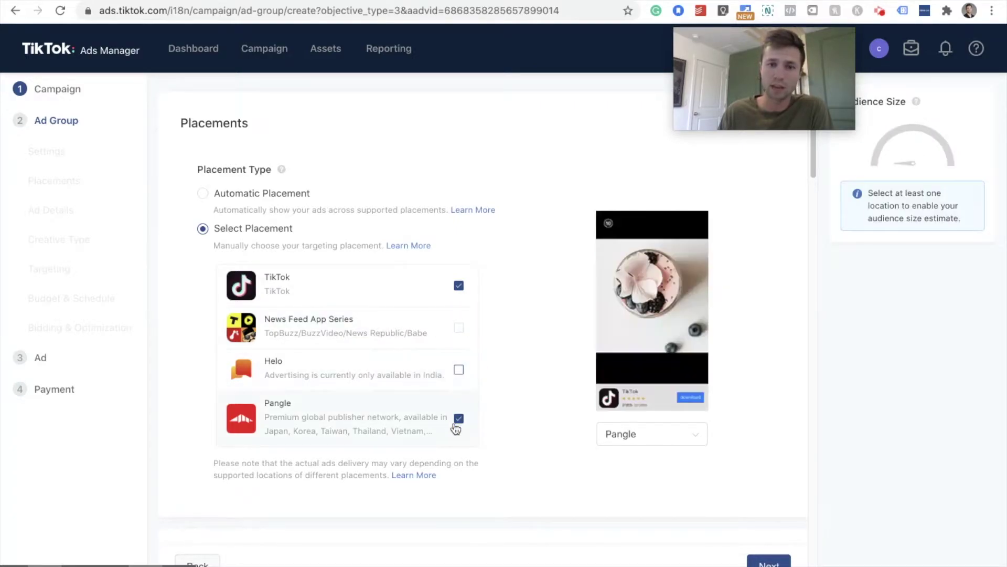
pyautogui.click(457, 423)
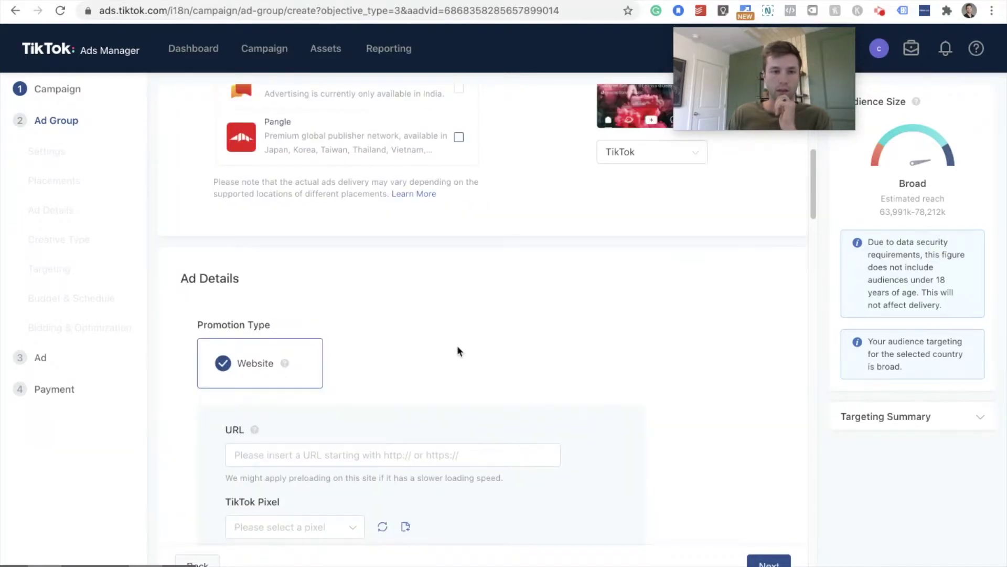
pyautogui.scroll(-5, 457, 346)
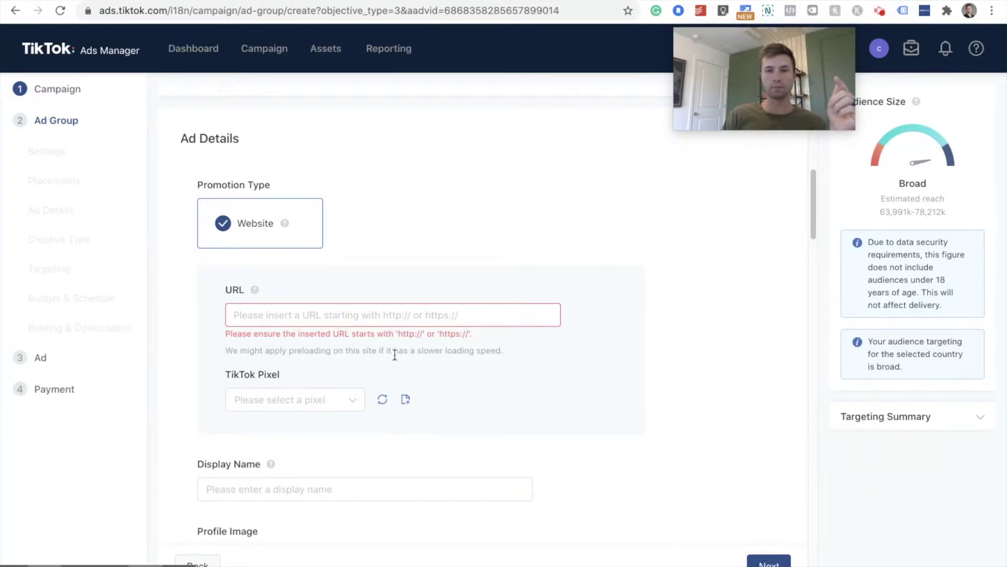
pyautogui.click(262, 310)
pyautogui.write('https')
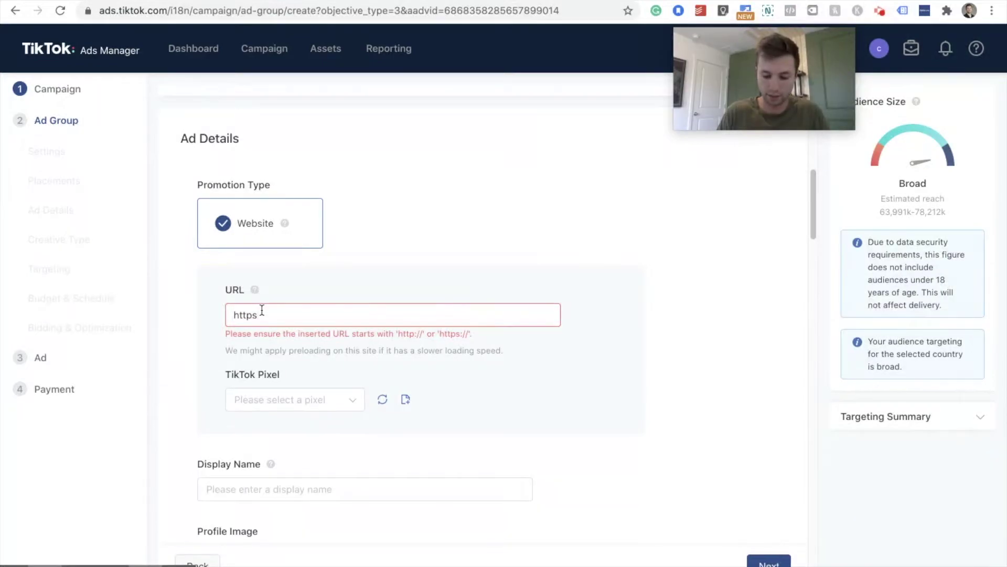
pyautogui.write('://')
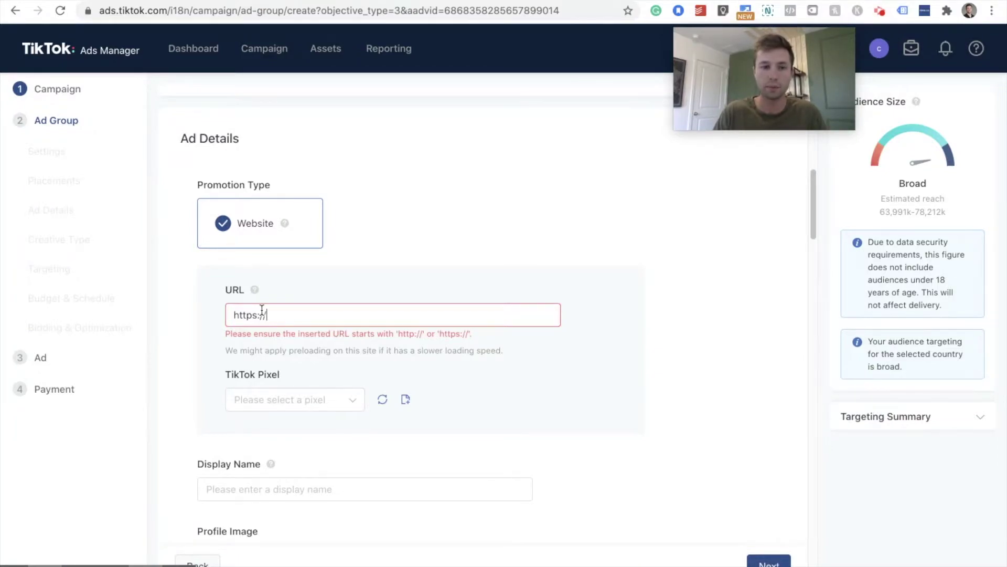
pyautogui.write('www.')
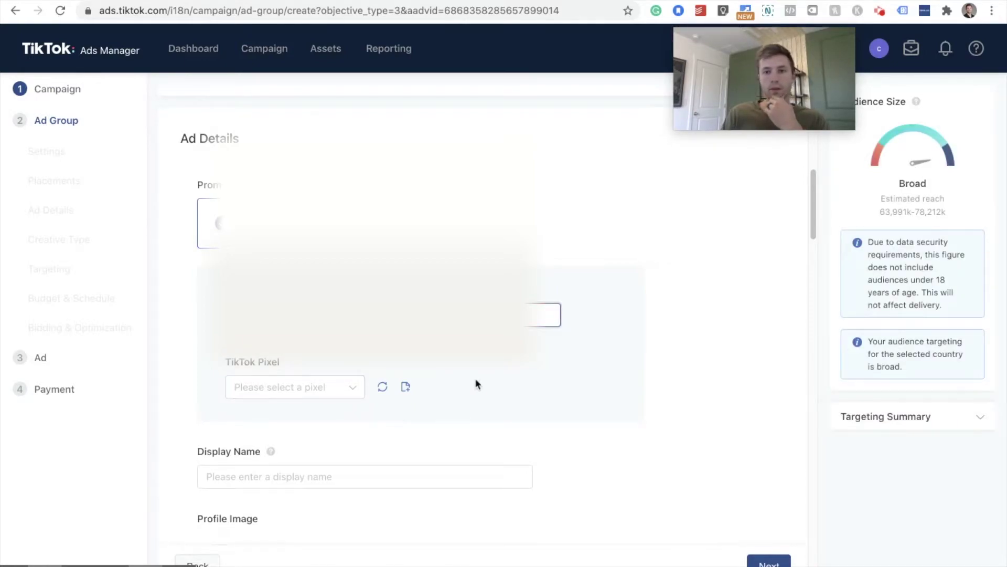
# Track conversions with TikTok Pixel 1 and the Form Submission event.
pyautogui.click(339, 394)
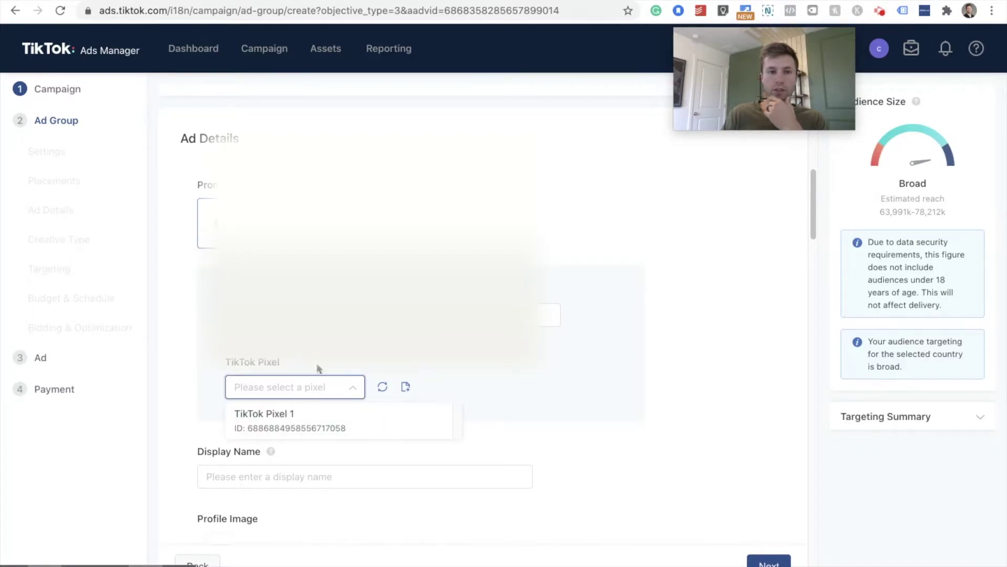
pyautogui.click(274, 423)
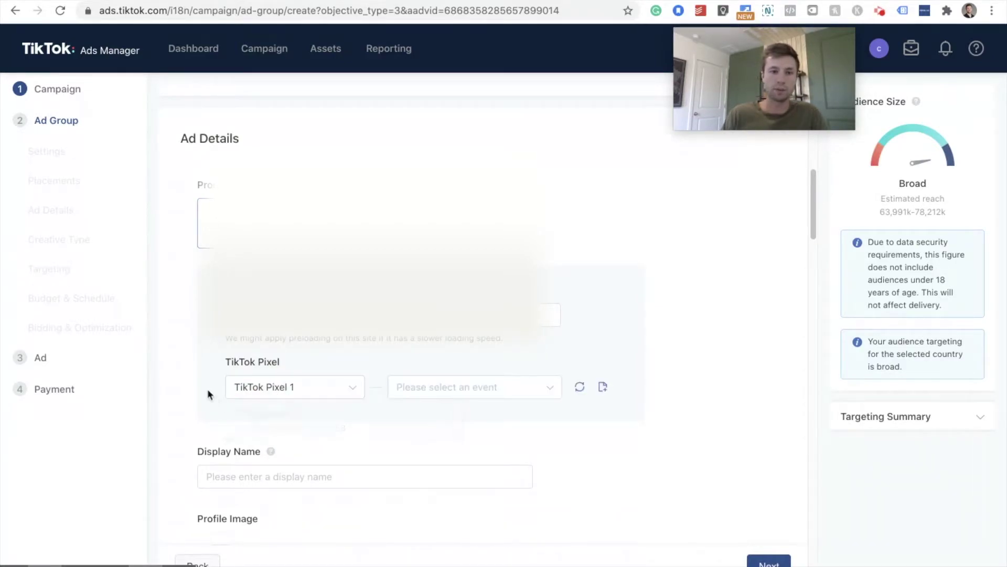
pyautogui.click(534, 389)
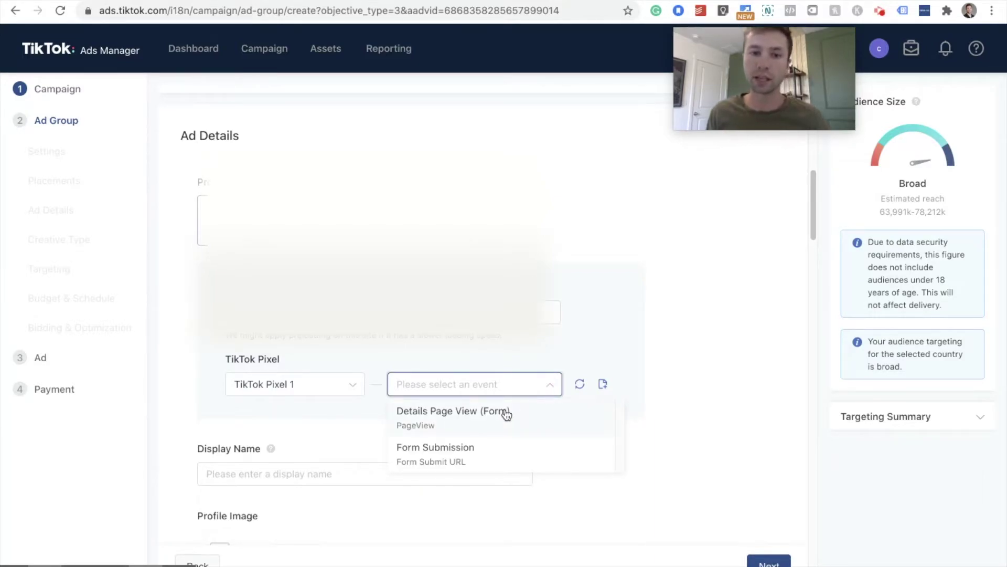
pyautogui.click(479, 453)
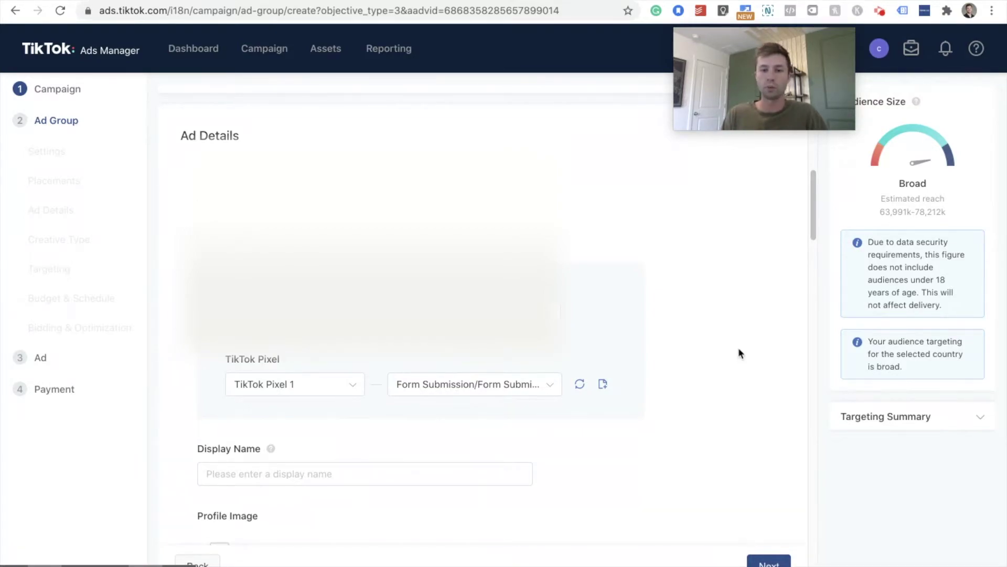
pyautogui.scroll(-2, 672, 354)
# Turn off Video Download so users cannot download the ad group's videos.
pyautogui.scroll(-3, 672, 348)
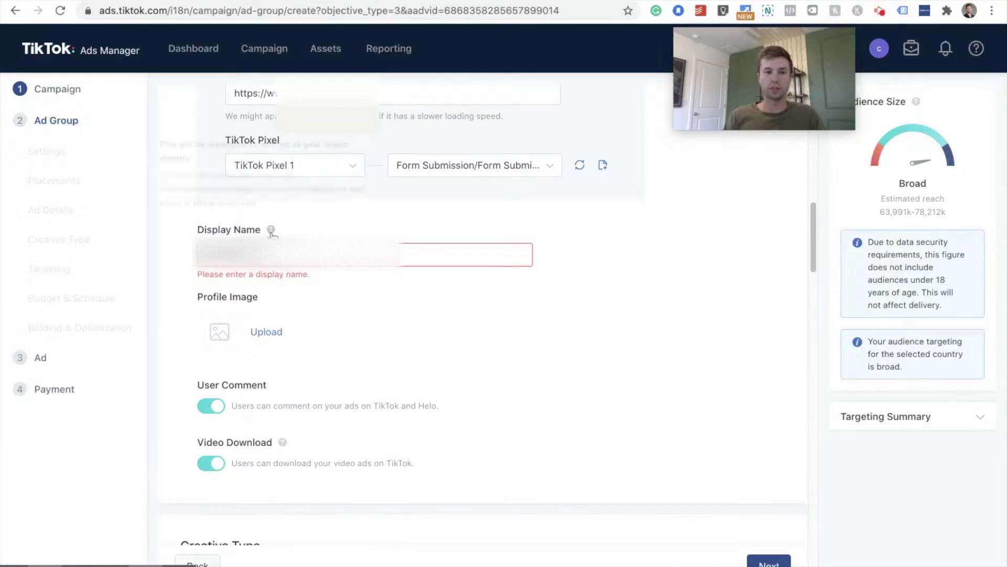
pyautogui.moveTo(271, 231)
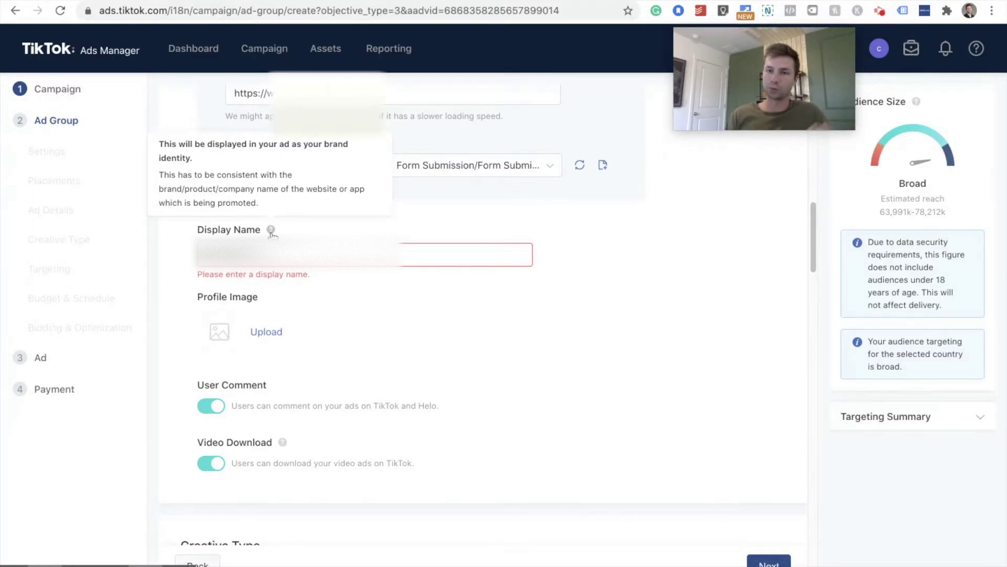
pyautogui.scroll(-1, 272, 234)
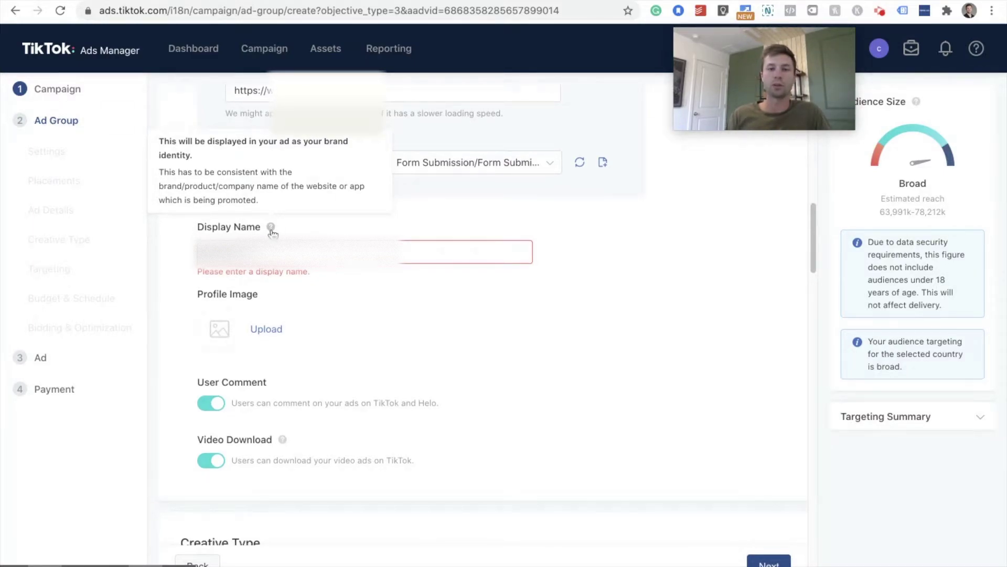
pyautogui.scroll(-1, 578, 189)
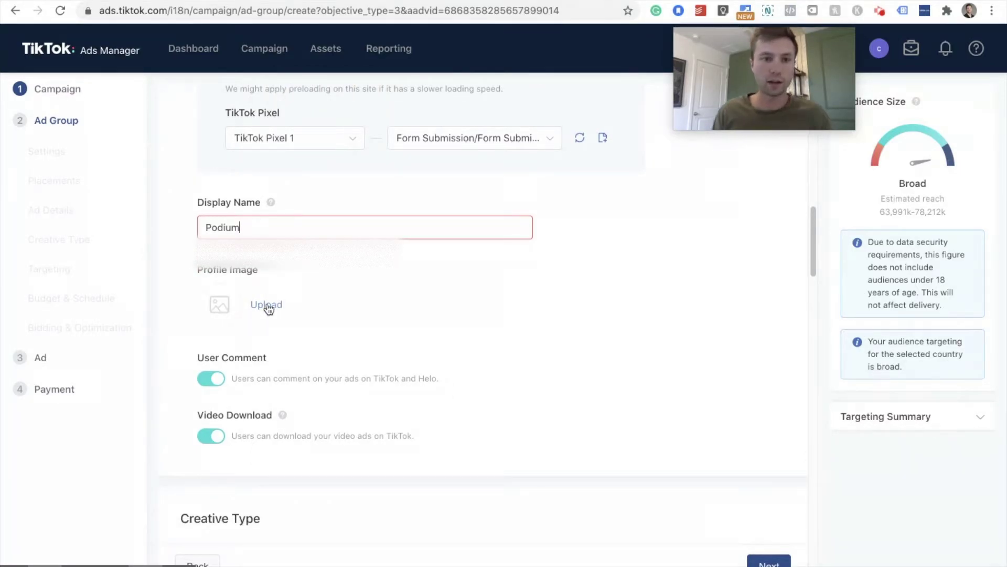
pyautogui.scroll(-5, 243, 395)
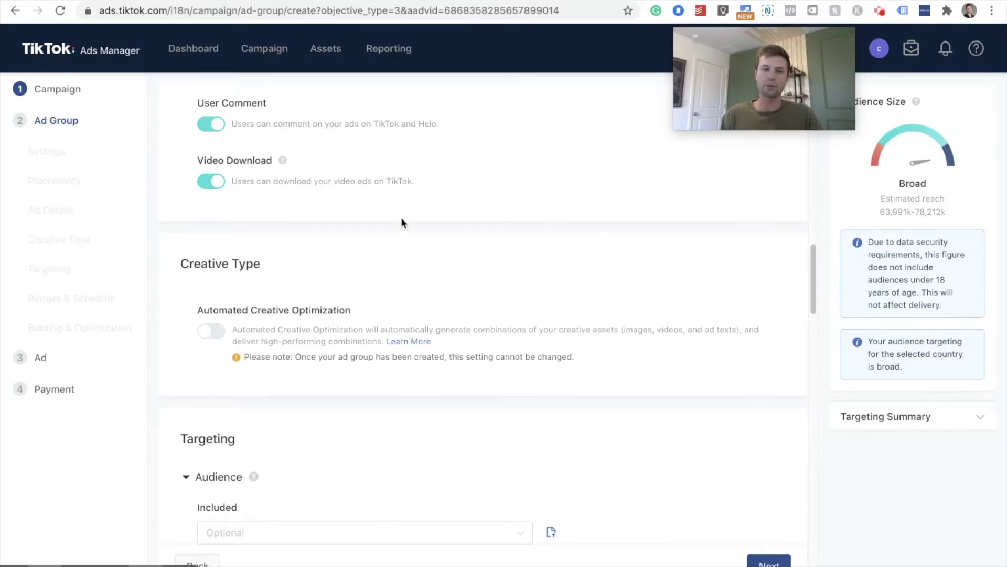
pyautogui.click(216, 187)
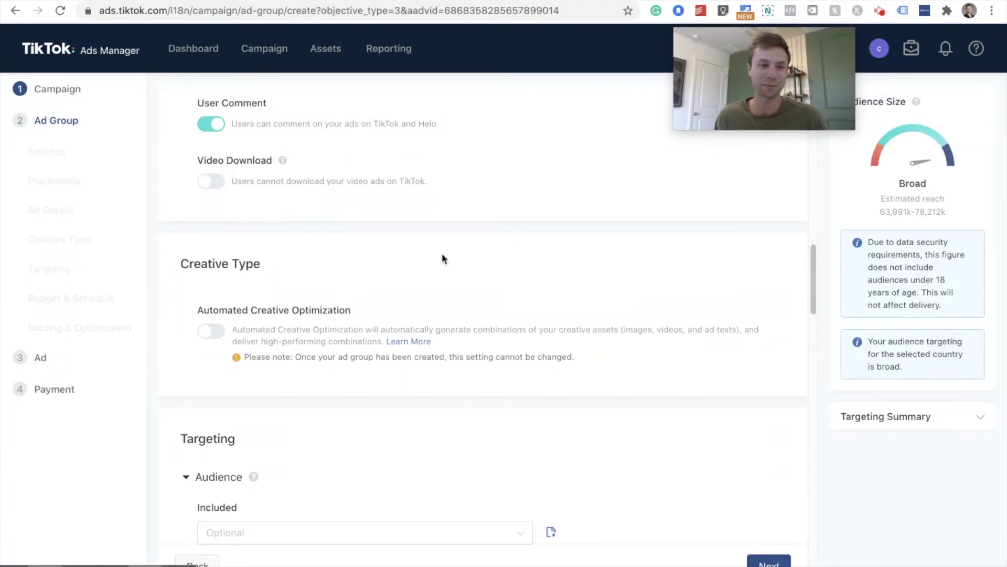
# Scroll down the ad group form to the Targeting section.
pyautogui.scroll(-3, 442, 253)
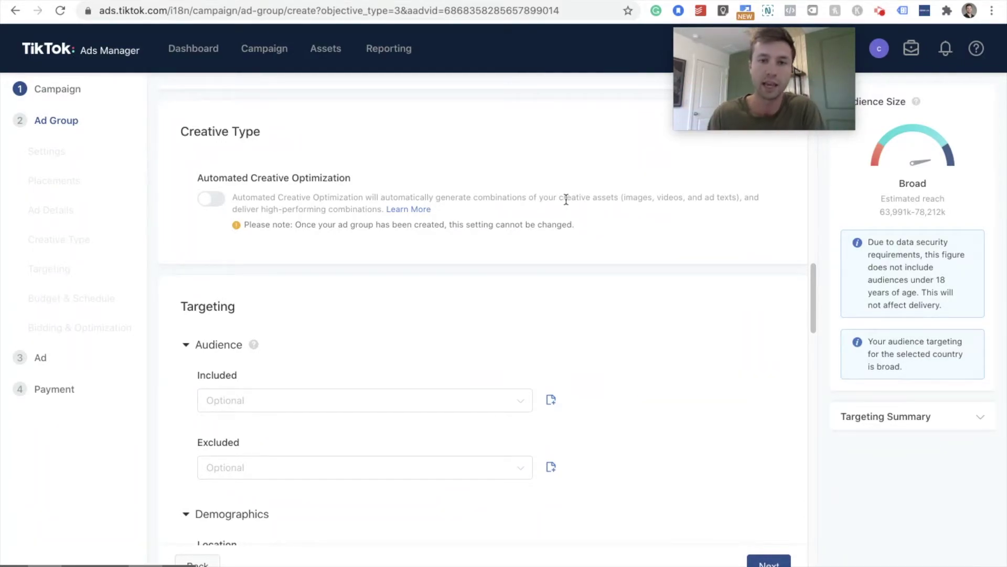
pyautogui.scroll(-1, 566, 205)
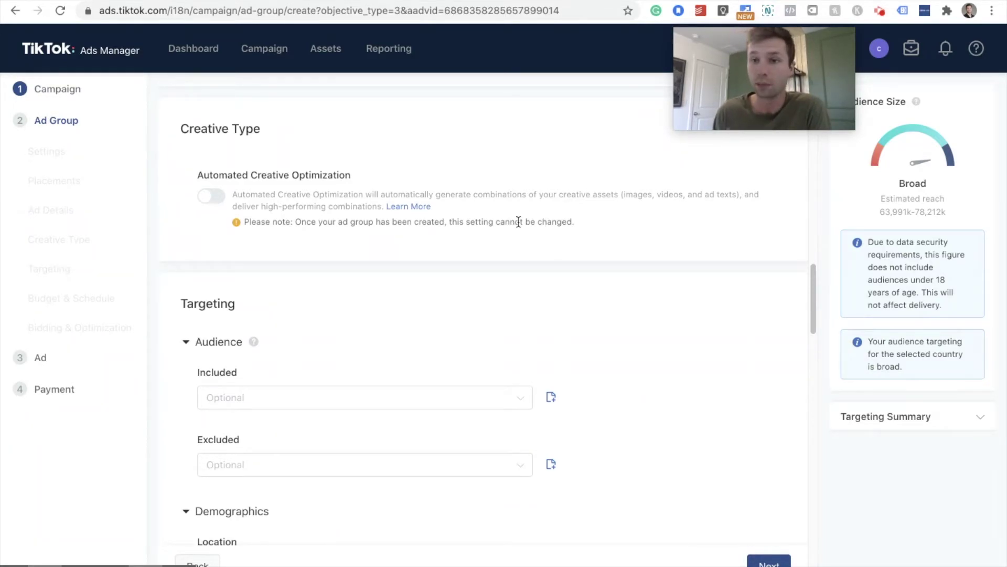
pyautogui.scroll(-1, 519, 221)
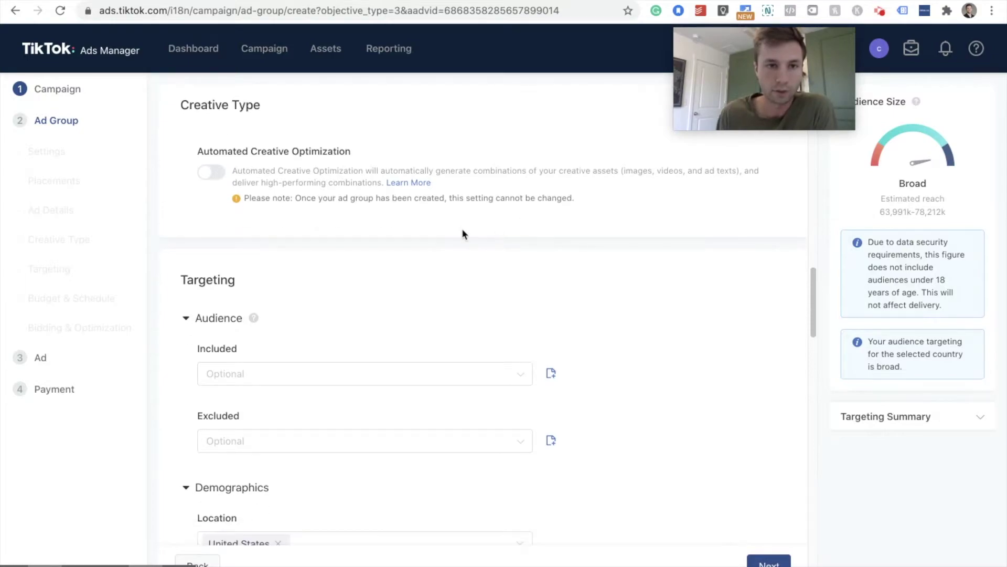
pyautogui.scroll(-5, 462, 232)
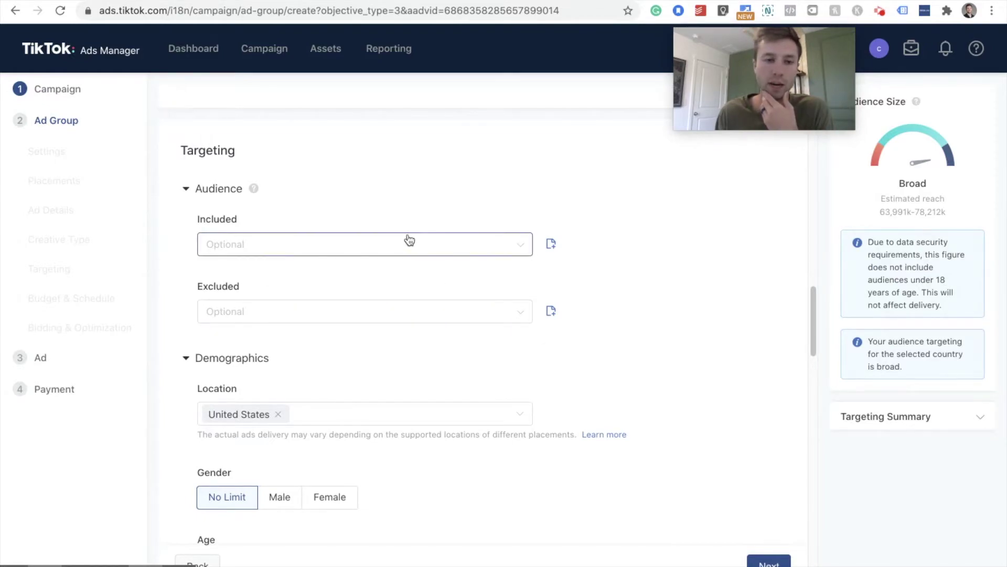
# Target age groups 25-34, 35-44, 45-54 and 55+, leaving 18-24 deselected.
pyautogui.scroll(-5, 408, 228)
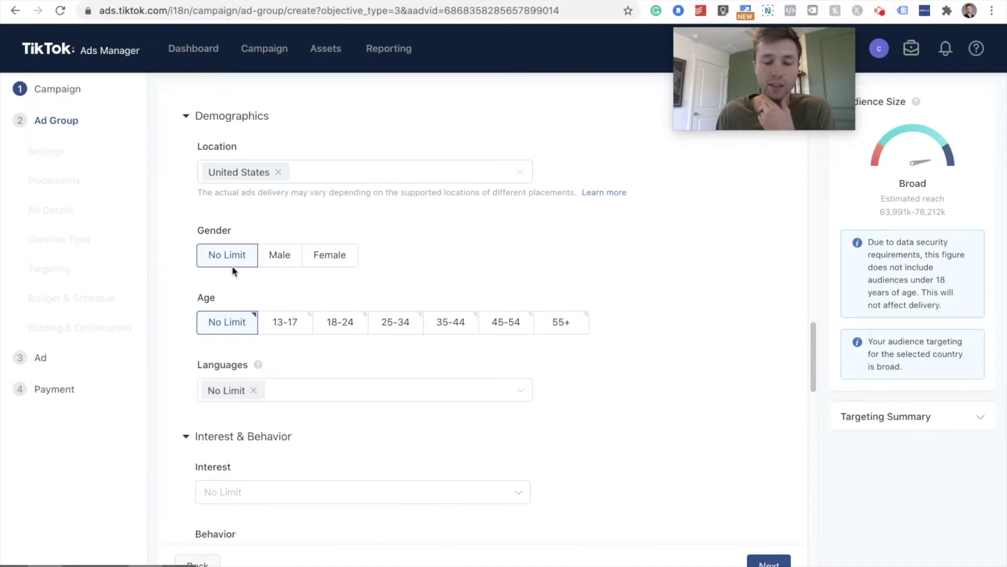
pyautogui.scroll(-1, 268, 280)
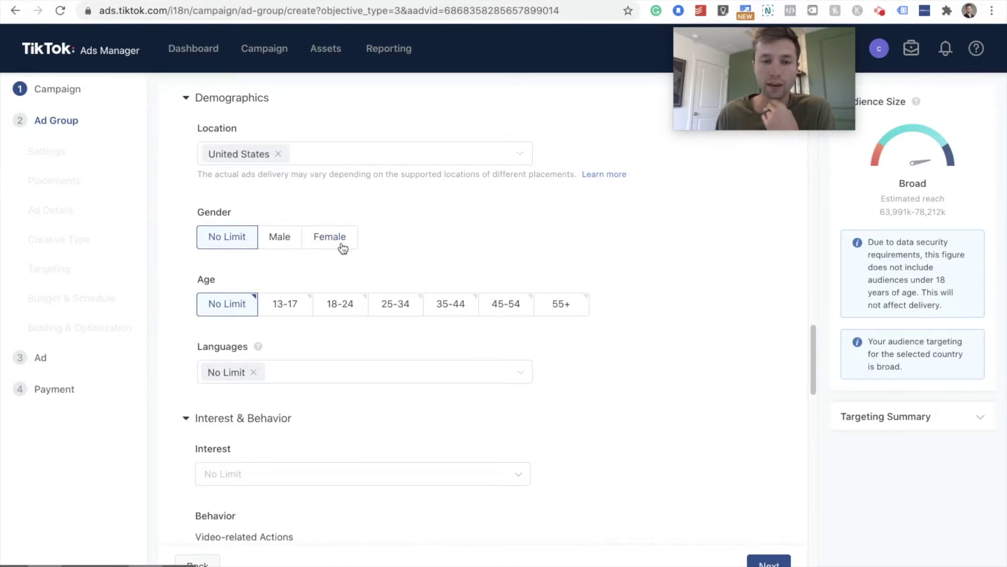
pyautogui.scroll(-1, 311, 272)
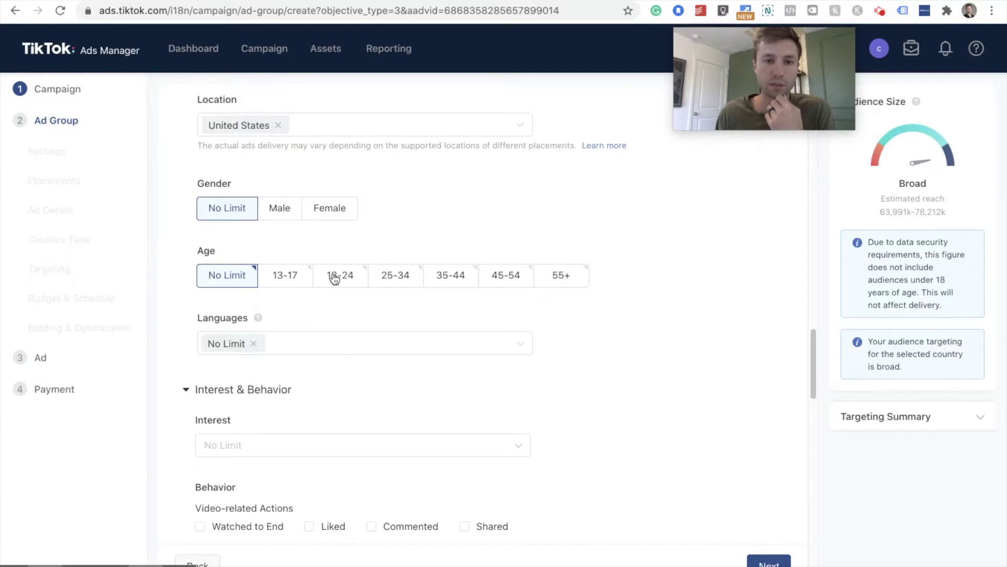
pyautogui.click(350, 282)
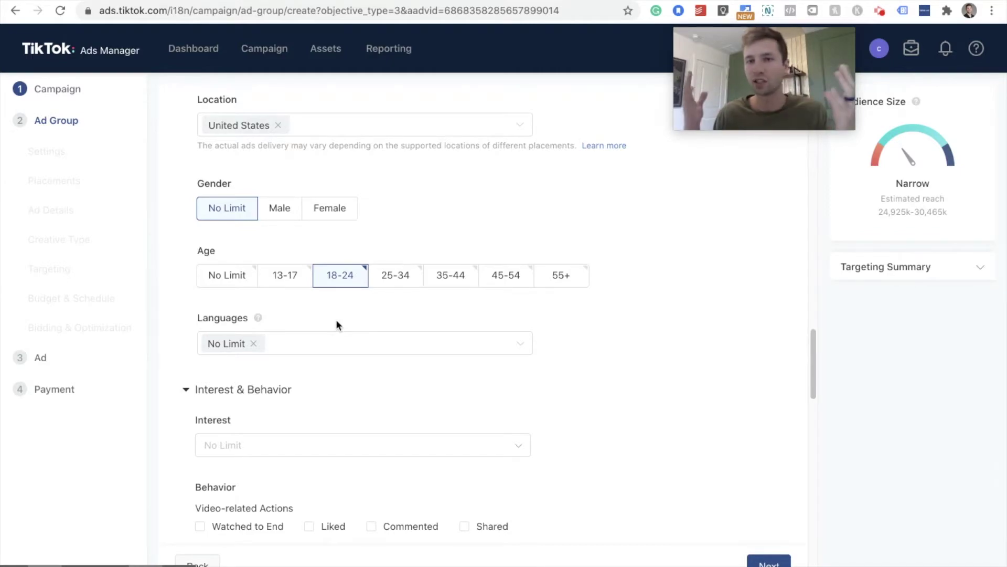
pyautogui.click(393, 282)
pyautogui.click(456, 274)
pyautogui.click(496, 276)
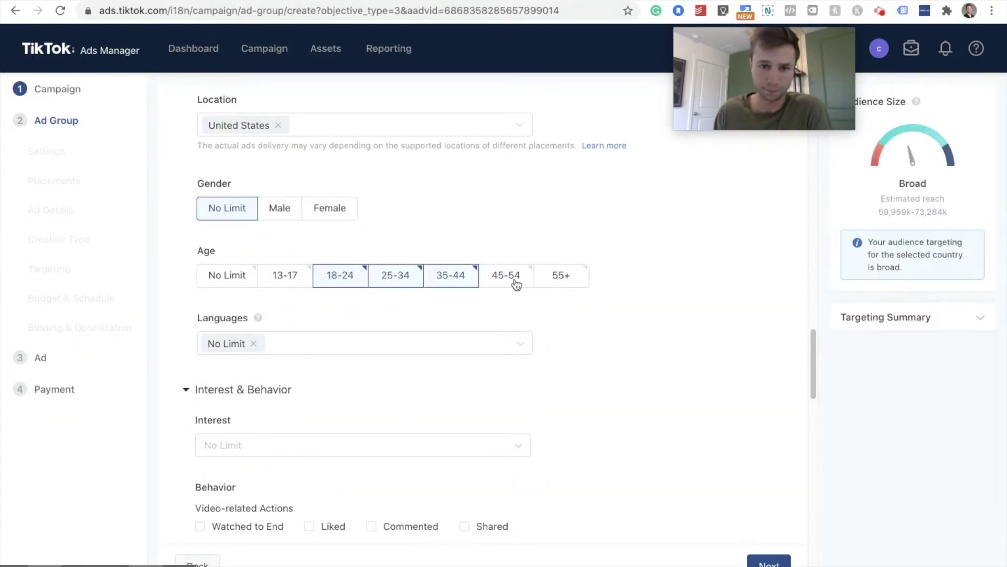
pyautogui.click(564, 284)
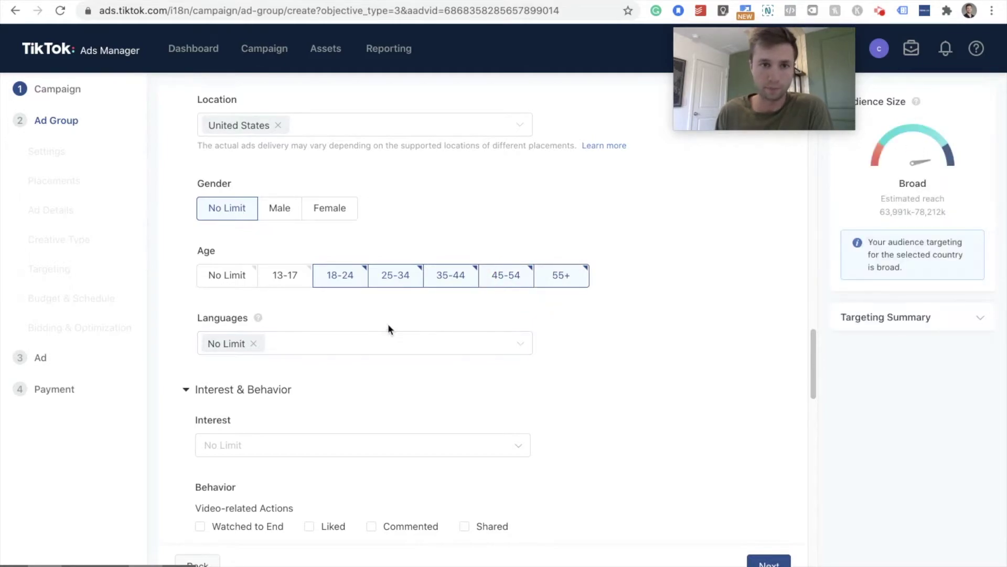
pyautogui.scroll(-1, 370, 288)
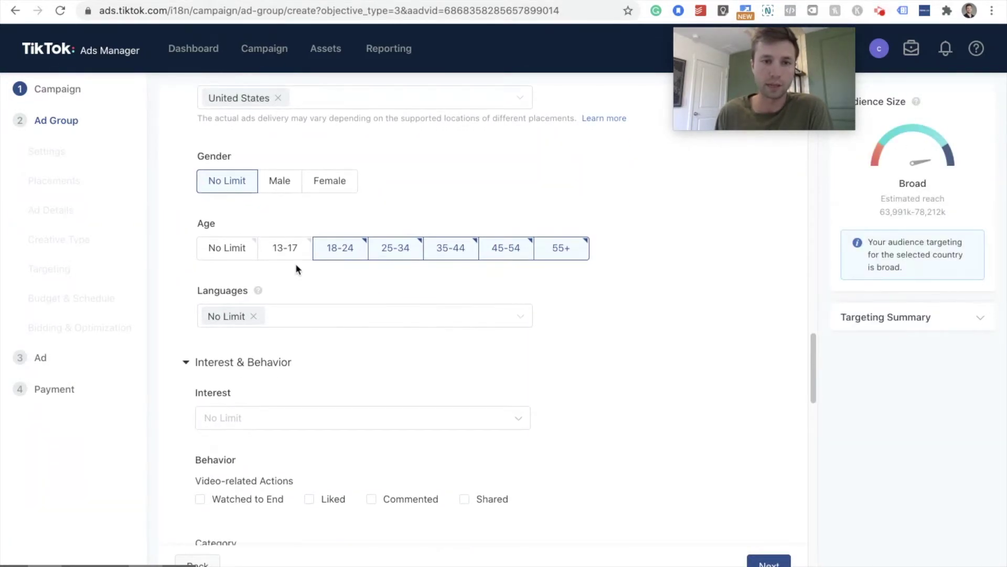
pyautogui.click(338, 247)
pyautogui.scroll(-3, 401, 304)
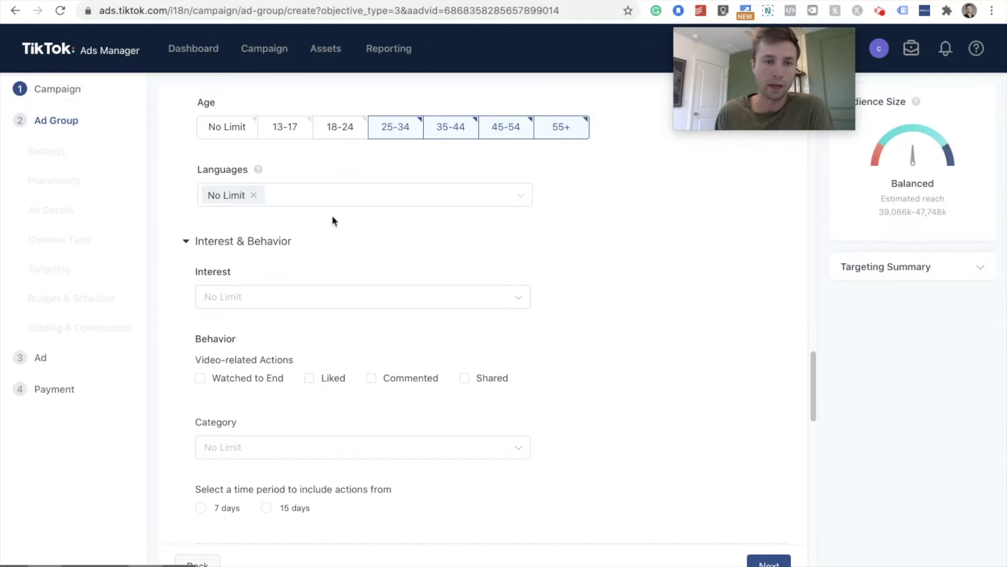
pyautogui.scroll(-1, 367, 299)
pyautogui.scroll(-2, 546, 366)
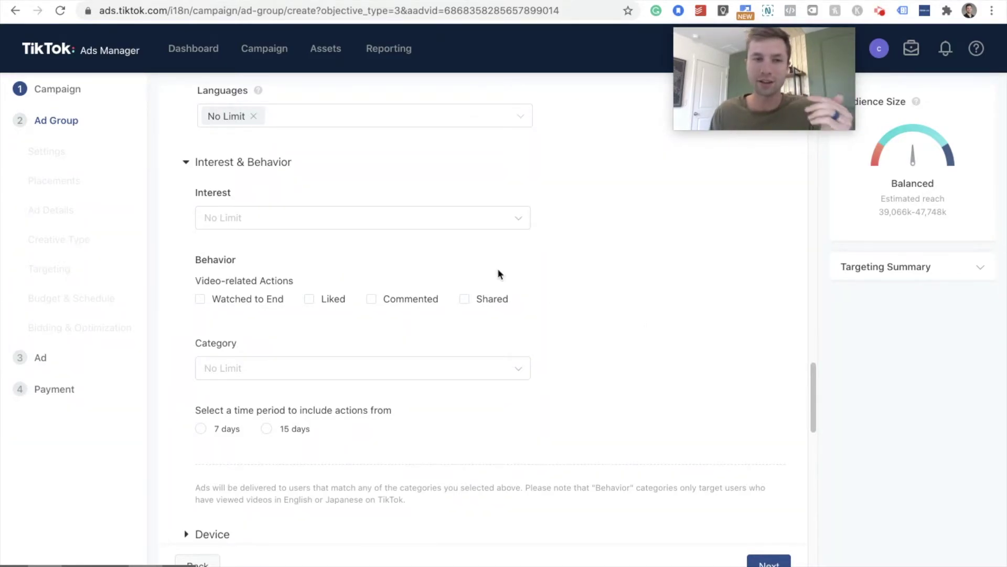
# Add Tech & Electronics as an interest, narrowing reach to 7,310k–8,935k.
pyautogui.click(511, 218)
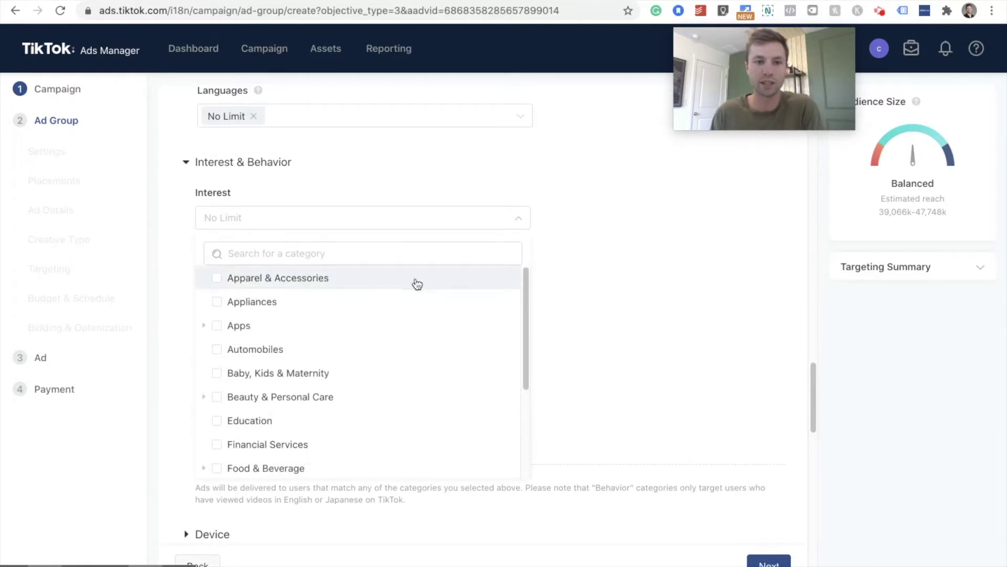
pyautogui.scroll(-3, 393, 321)
pyautogui.scroll(3, 378, 367)
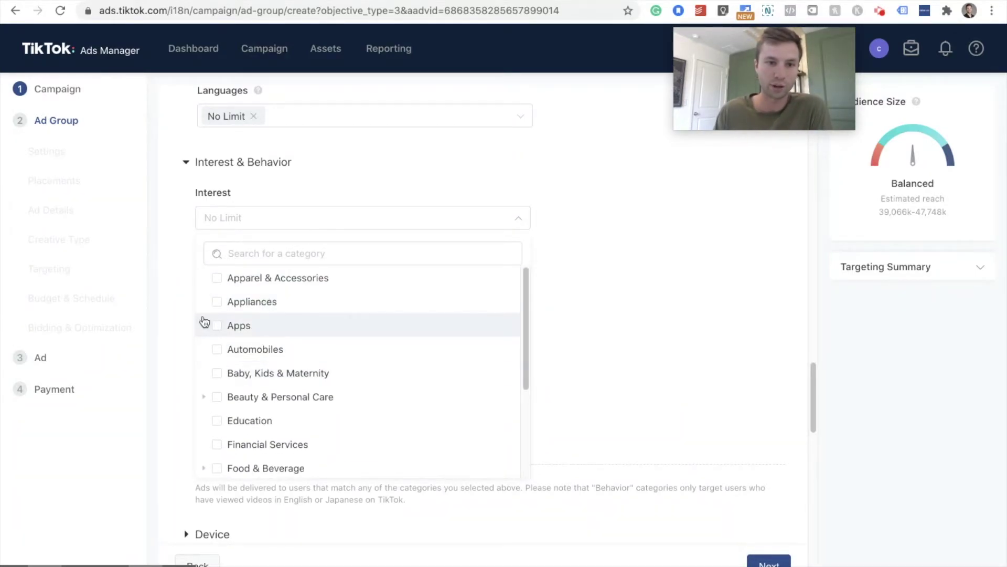
pyautogui.scroll(-2, 316, 344)
pyautogui.scroll(-1, 348, 344)
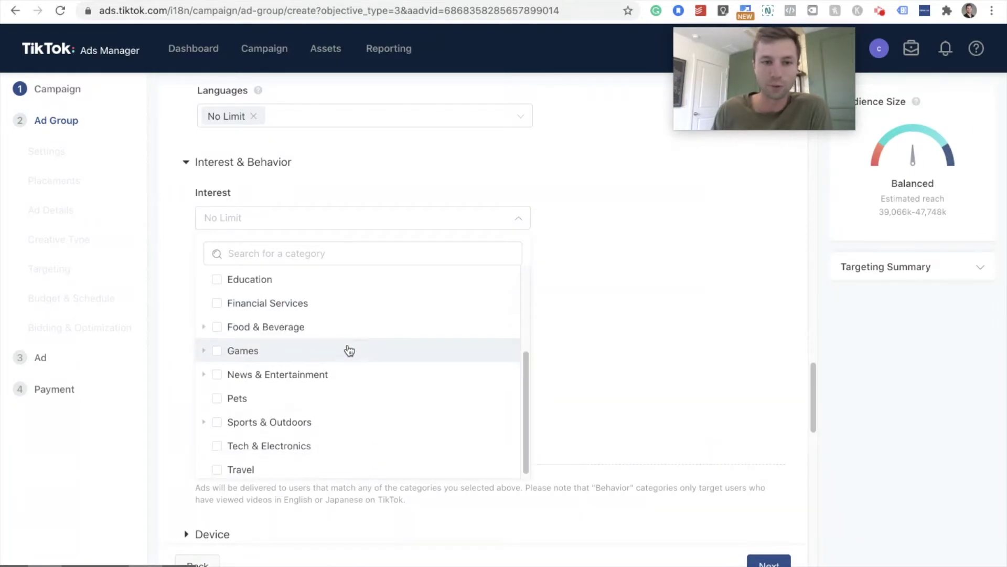
pyautogui.scroll(1, 348, 358)
pyautogui.scroll(3, 315, 341)
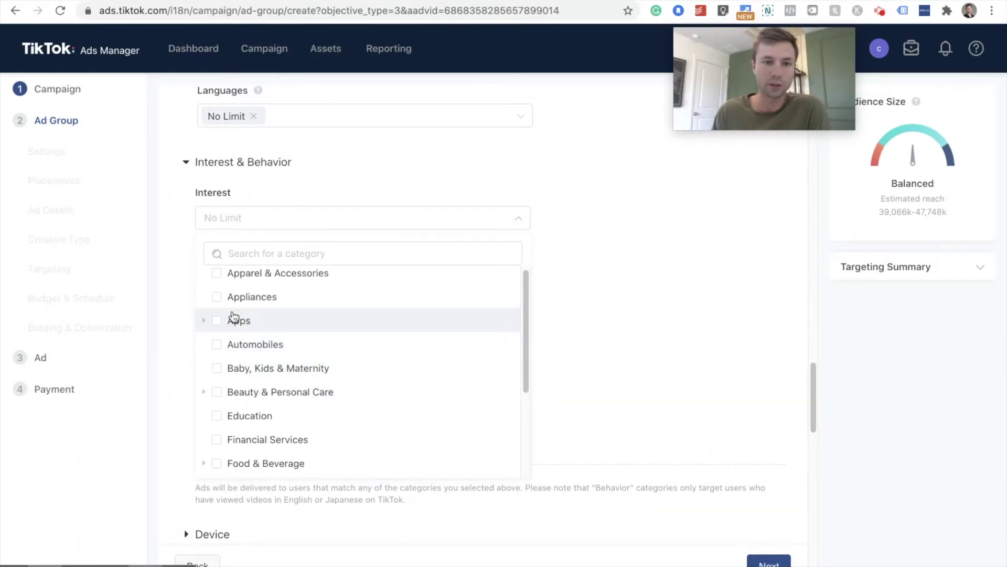
pyautogui.scroll(-3, 272, 351)
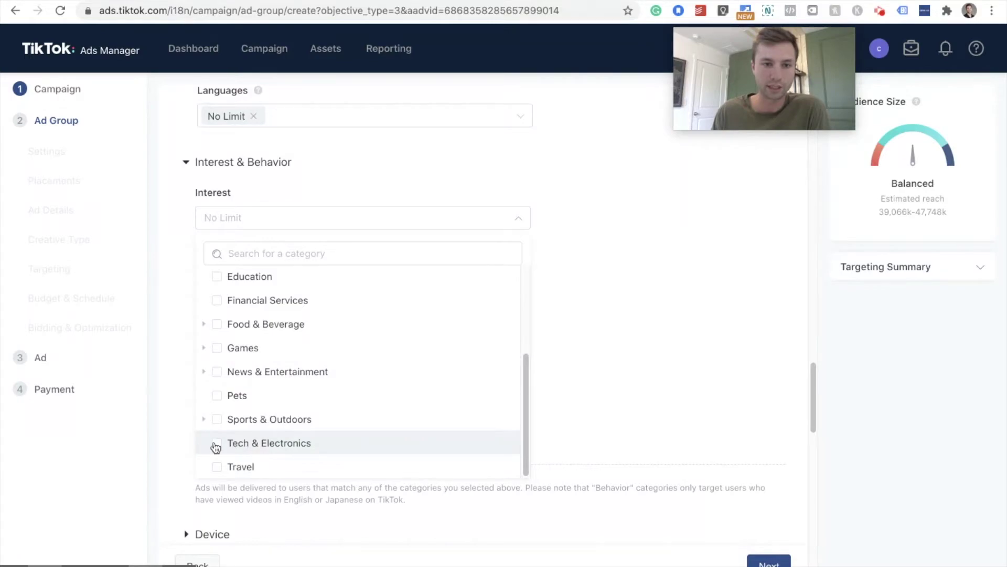
pyautogui.click(217, 442)
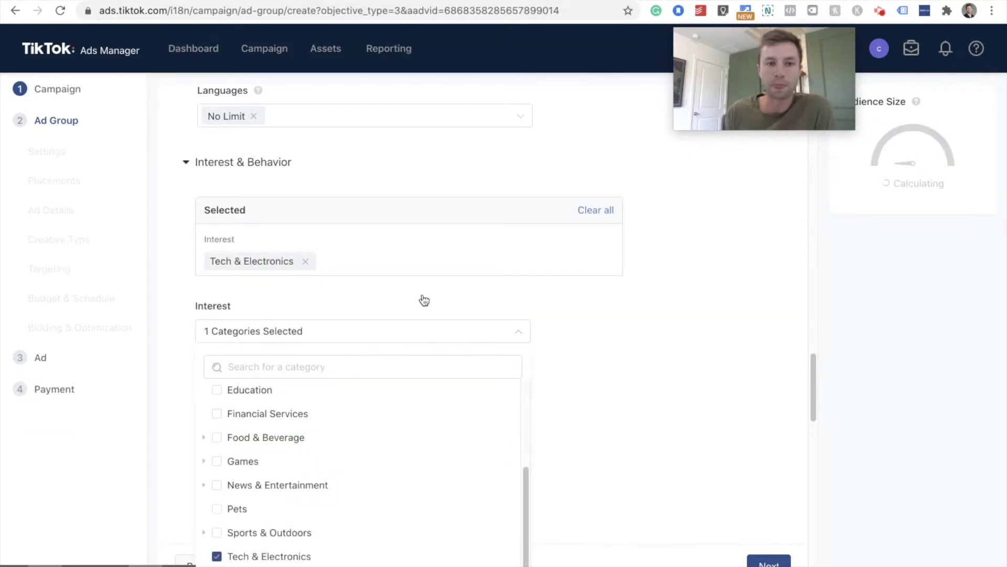
pyautogui.scroll(-2, 428, 267)
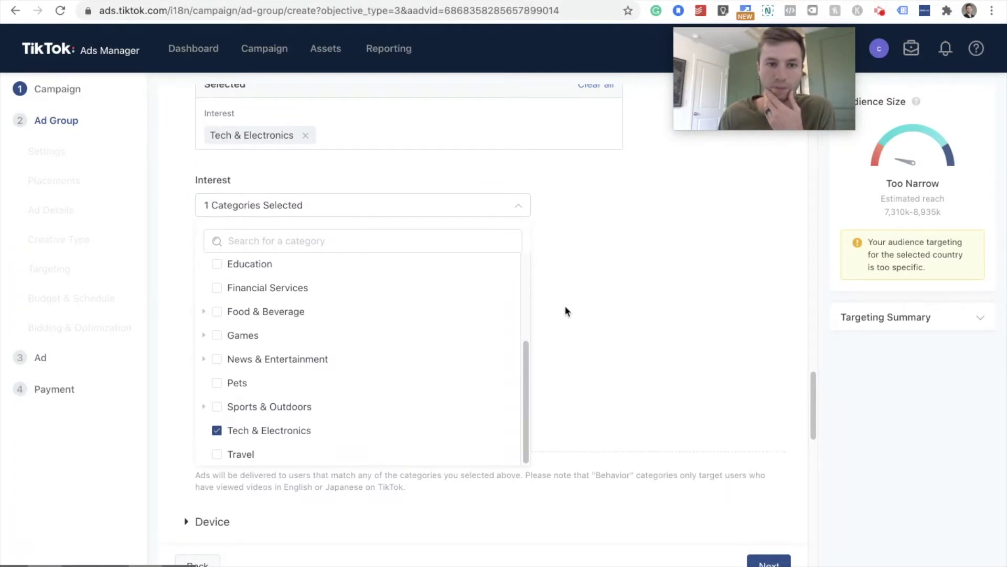
pyautogui.scroll(1, 571, 285)
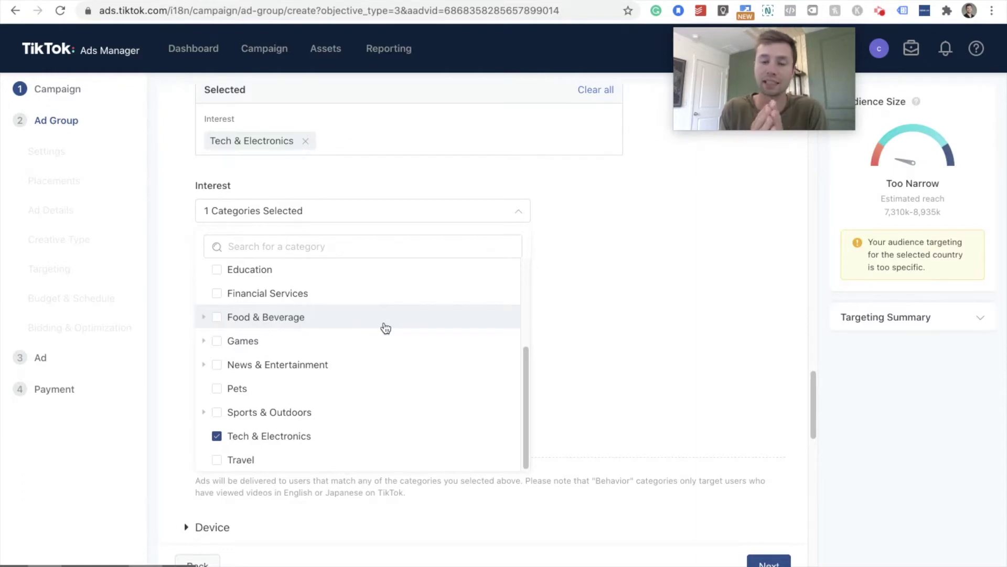
pyautogui.click(534, 230)
pyautogui.scroll(1, 534, 229)
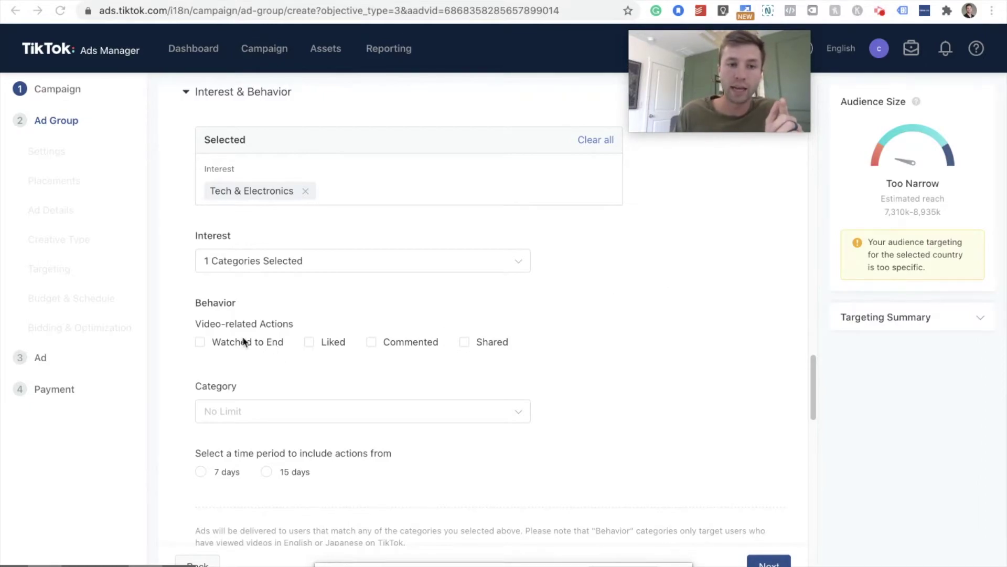
# Target users who Watched to End, Liked, Commented on and Shared videos.
pyautogui.scroll(-1, 224, 309)
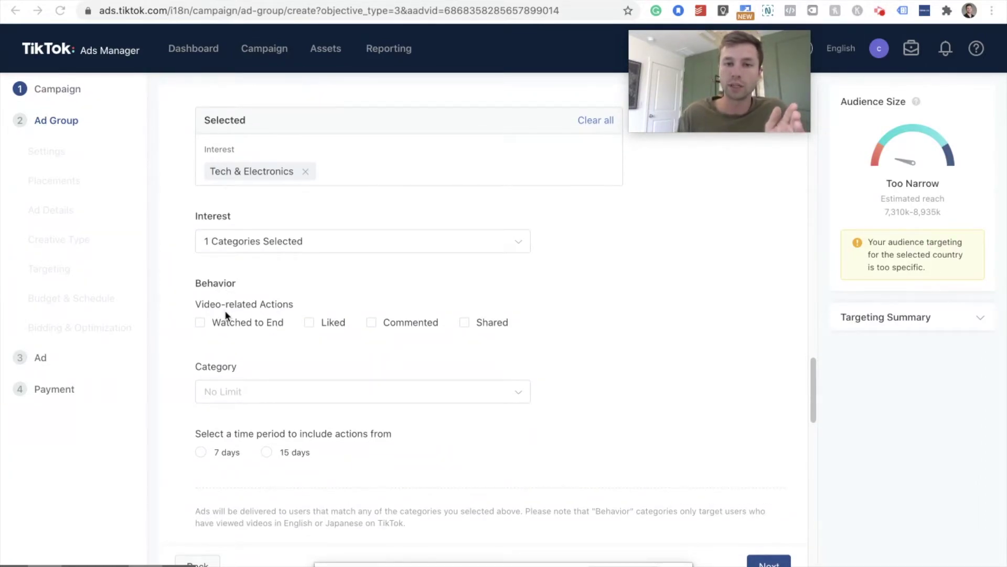
pyautogui.click(200, 324)
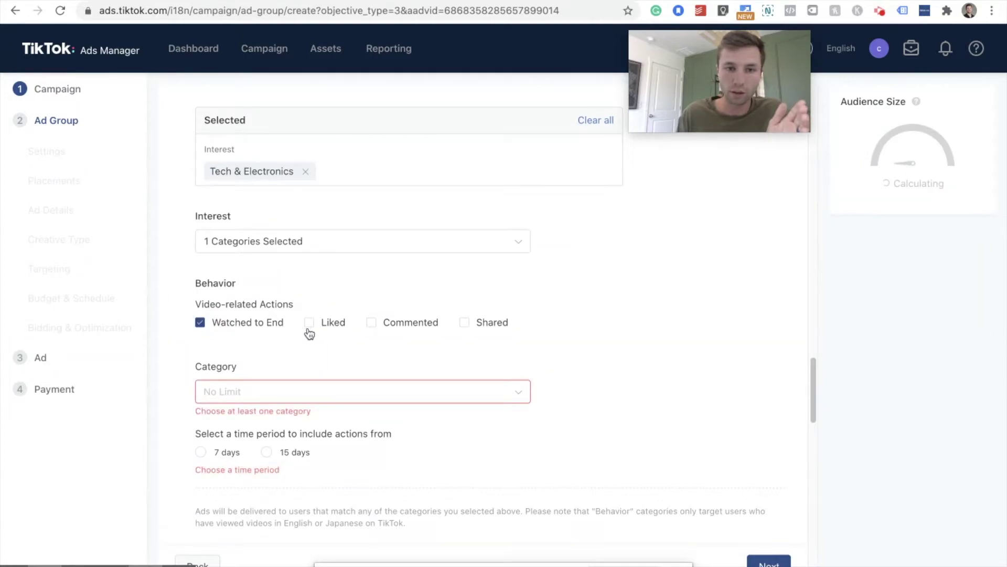
pyautogui.click(316, 326)
pyautogui.click(373, 325)
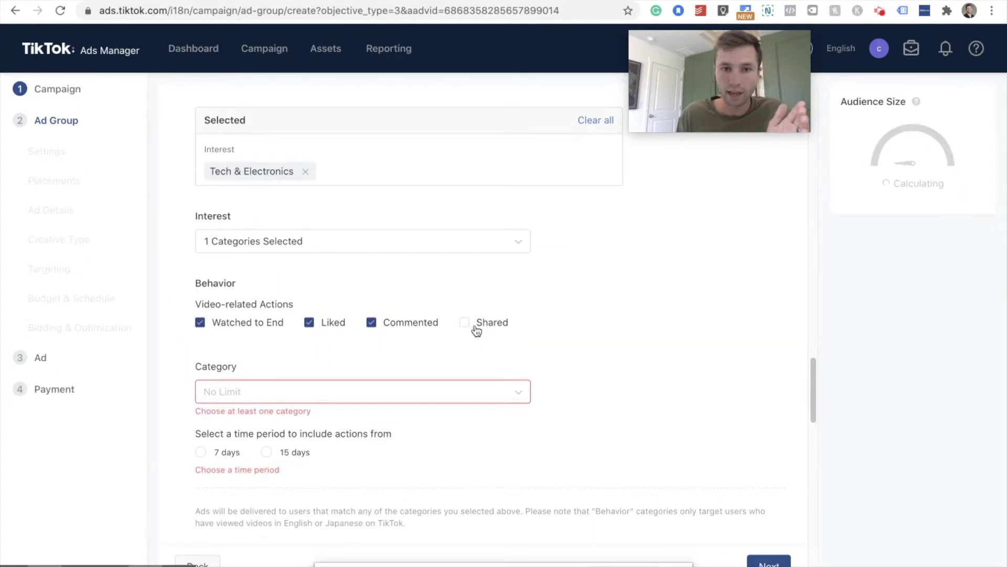
pyautogui.click(467, 327)
# Choose Fashion > Outfit as the behavior category.
pyautogui.click(514, 392)
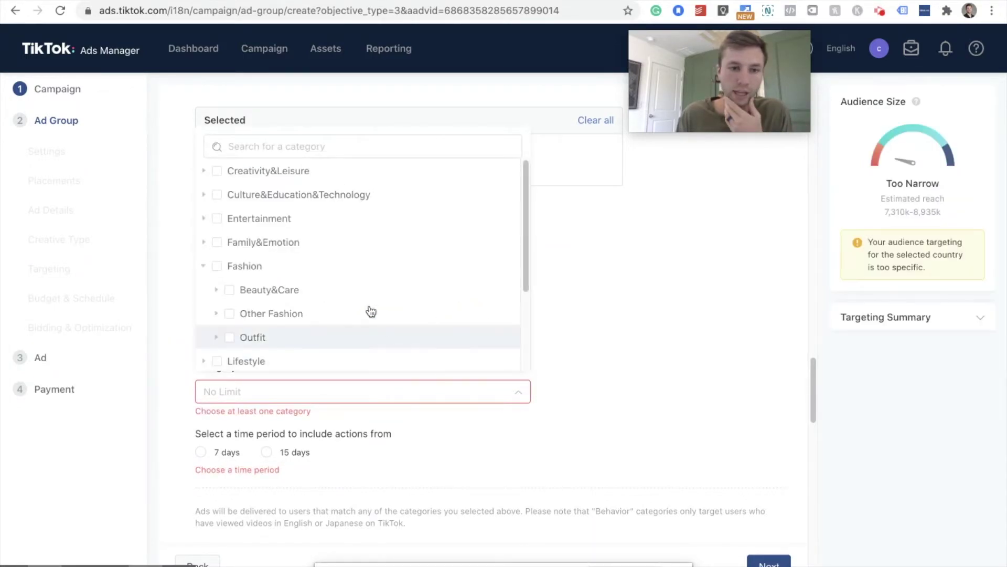
pyautogui.click(230, 335)
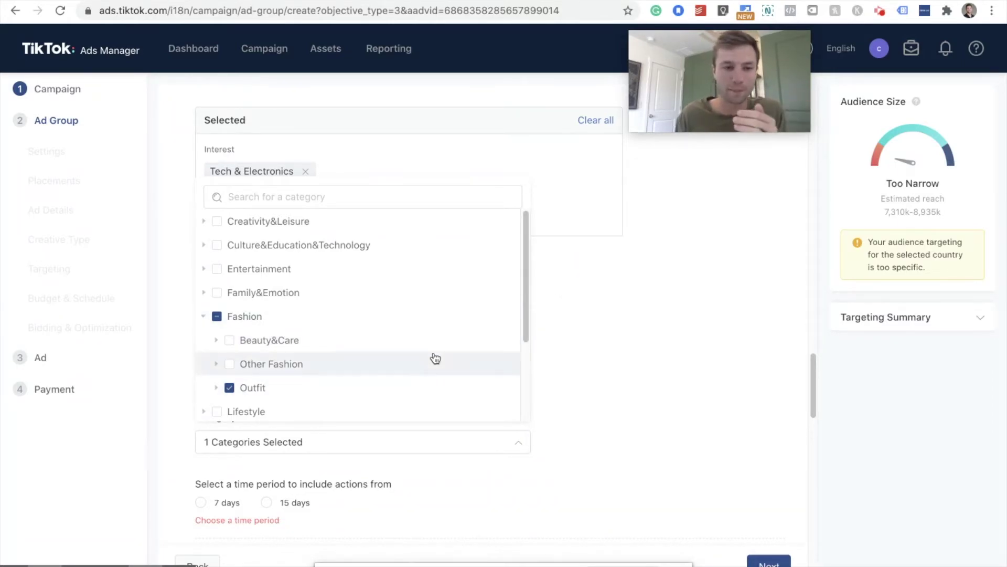
pyautogui.moveTo(449, 221)
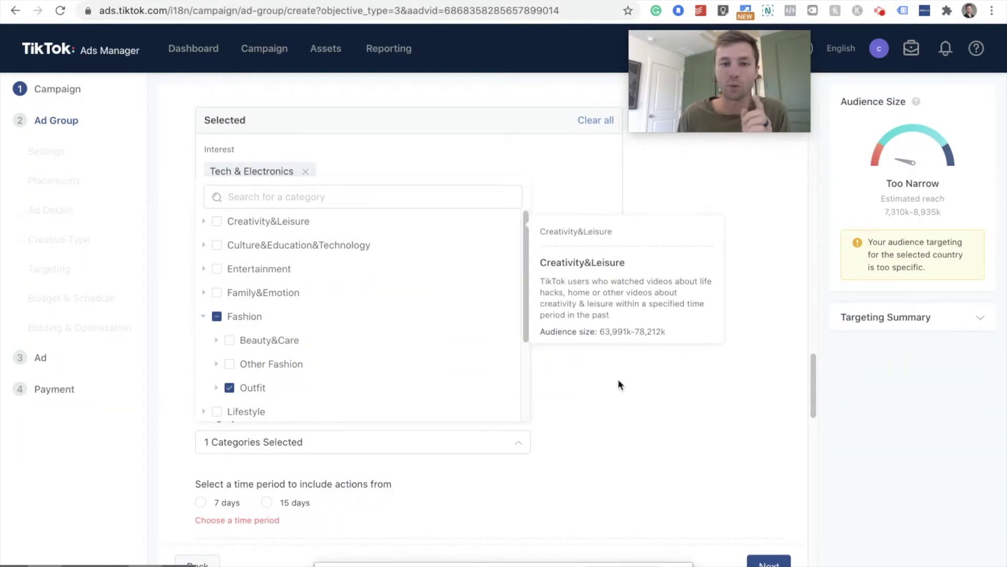
pyautogui.scroll(-1, 603, 376)
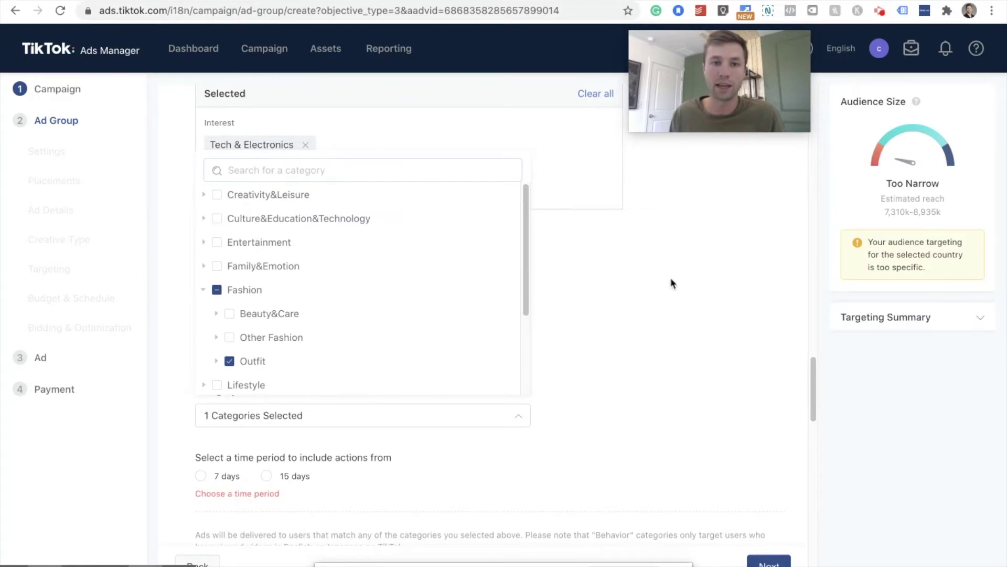
# Remove the Outfit category and uncheck Watched to End, Liked, Commented and Shared.
pyautogui.click(176, 191)
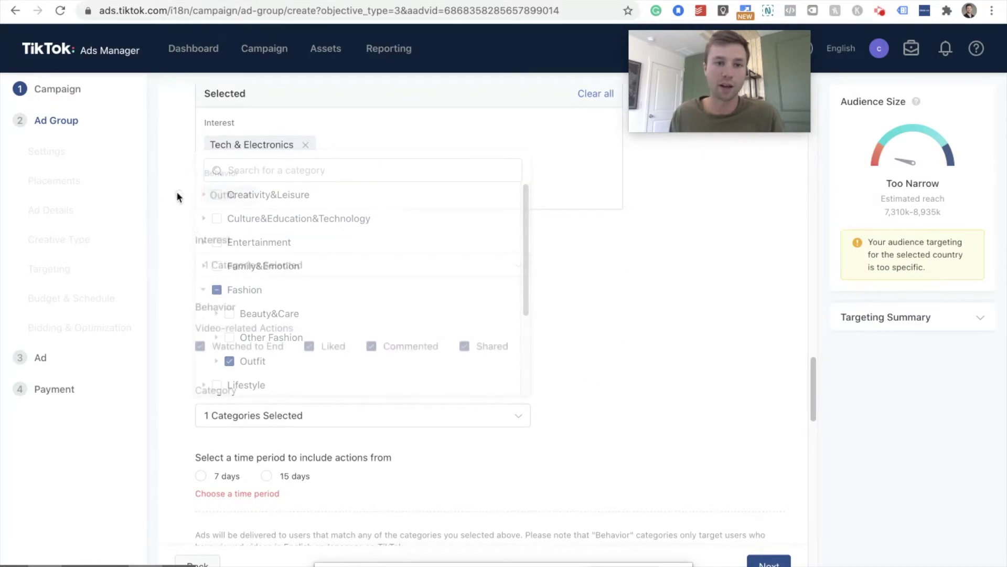
pyautogui.click(247, 194)
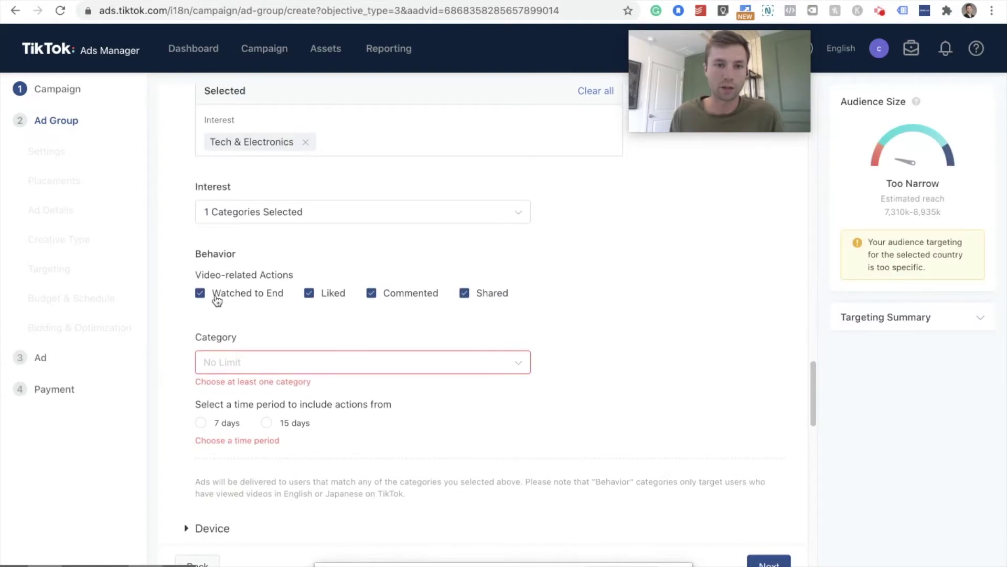
pyautogui.click(200, 292)
pyautogui.click(310, 293)
pyautogui.click(371, 293)
pyautogui.click(465, 292)
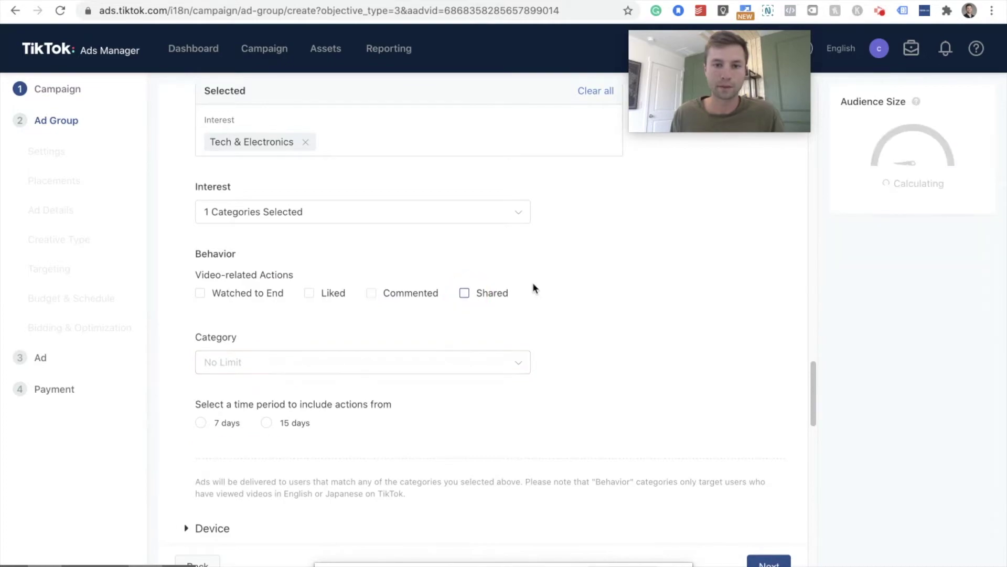
pyautogui.scroll(-3, 533, 283)
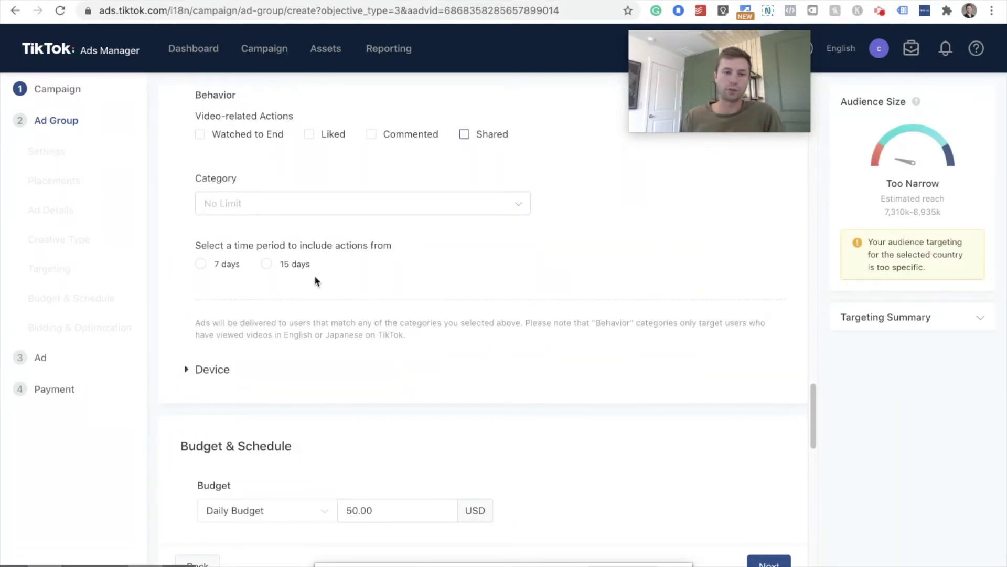
pyautogui.scroll(-1, 315, 273)
pyautogui.scroll(2, 371, 258)
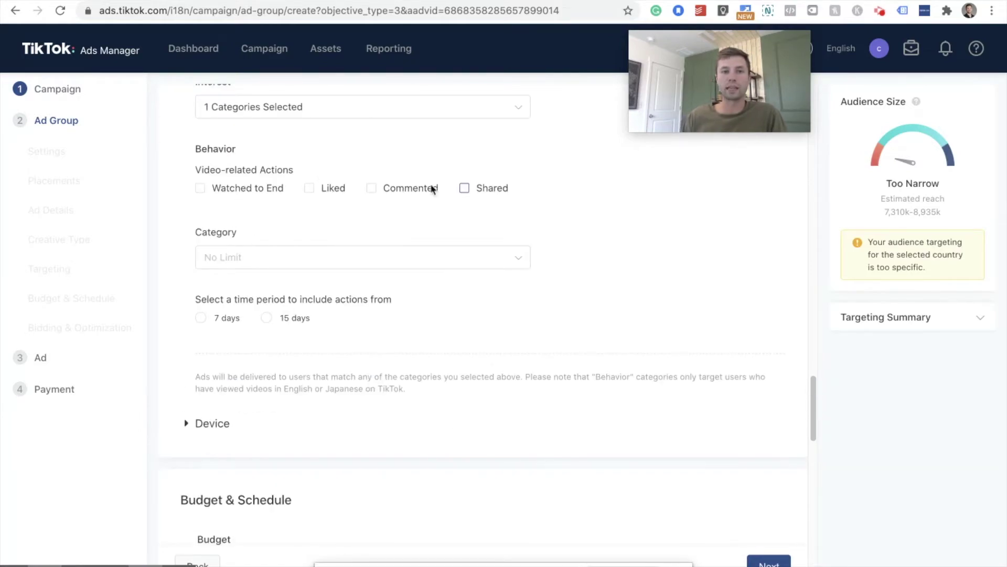
pyautogui.scroll(-1, 304, 376)
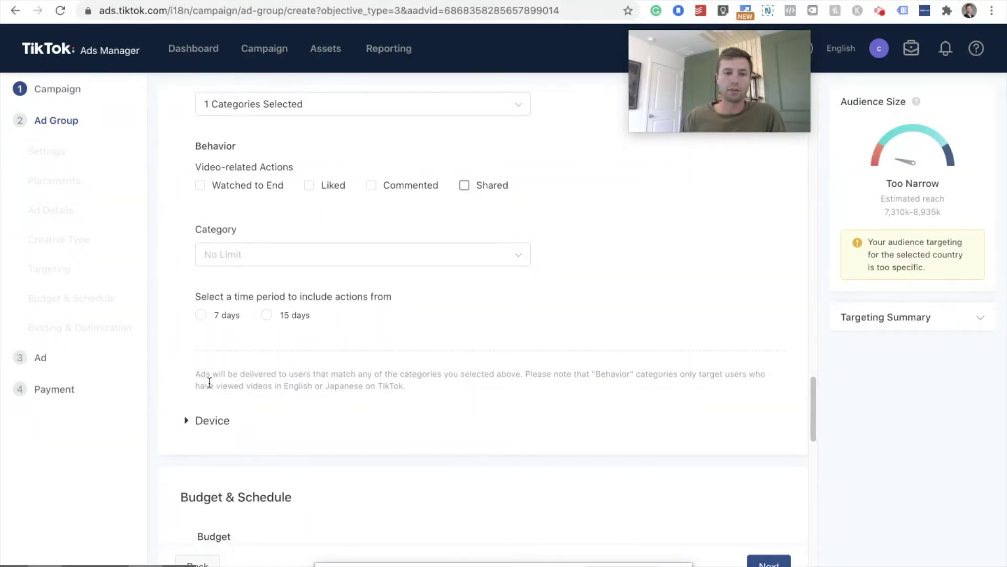
pyautogui.scroll(-4, 387, 367)
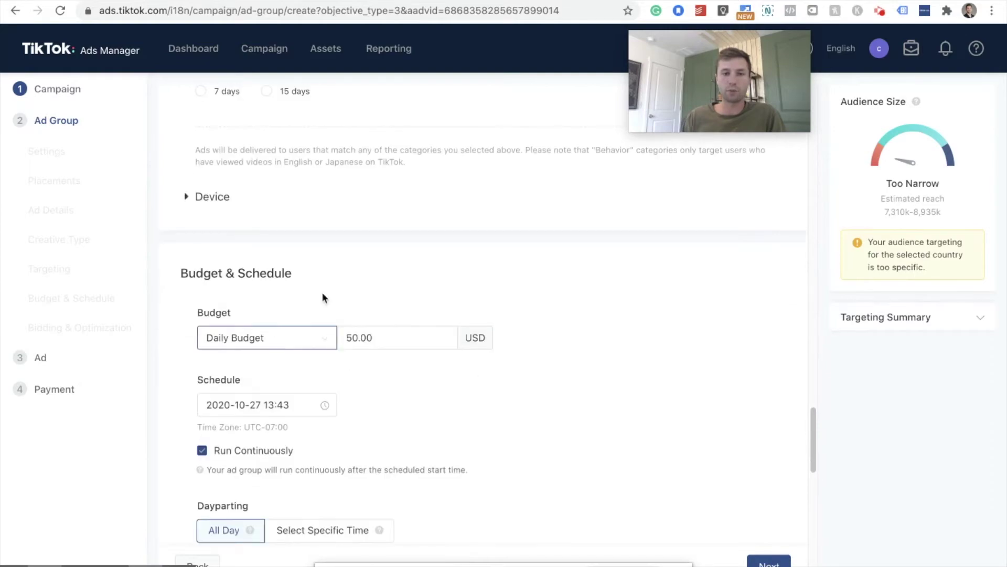
pyautogui.click(387, 337)
pyautogui.press('BackSpace')
pyautogui.press('BackSpace')
pyautogui.press('BackSpace')
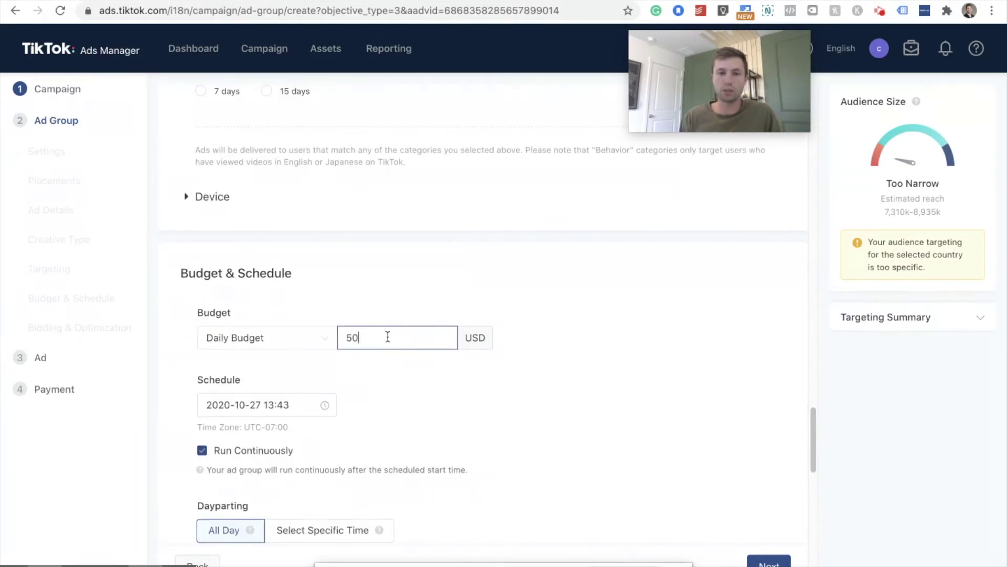
pyautogui.press('BackSpace')
pyautogui.press('BackSpace')
pyautogui.write('20')
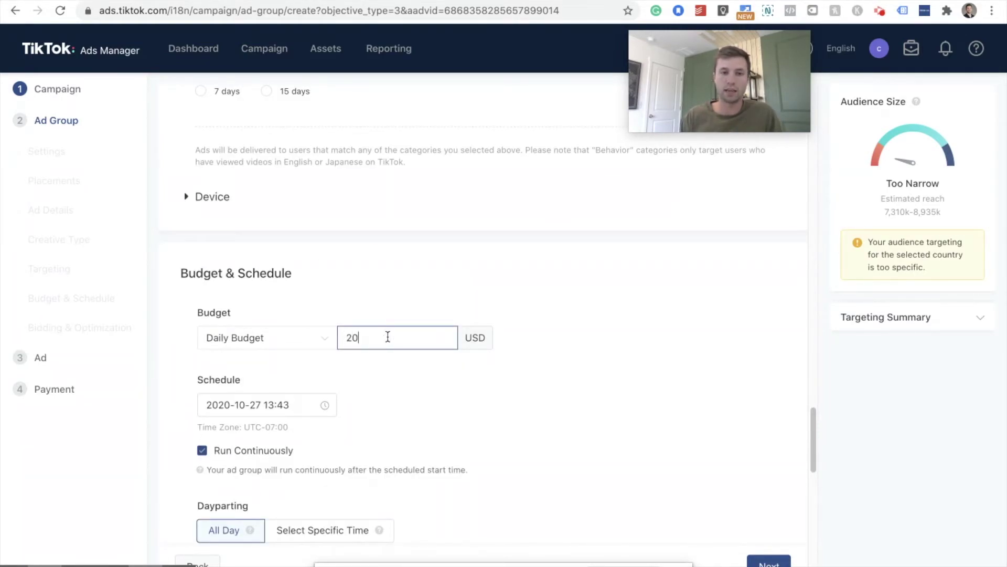
pyautogui.press('BackSpace')
pyautogui.press('BackSpace')
pyautogui.write('10')
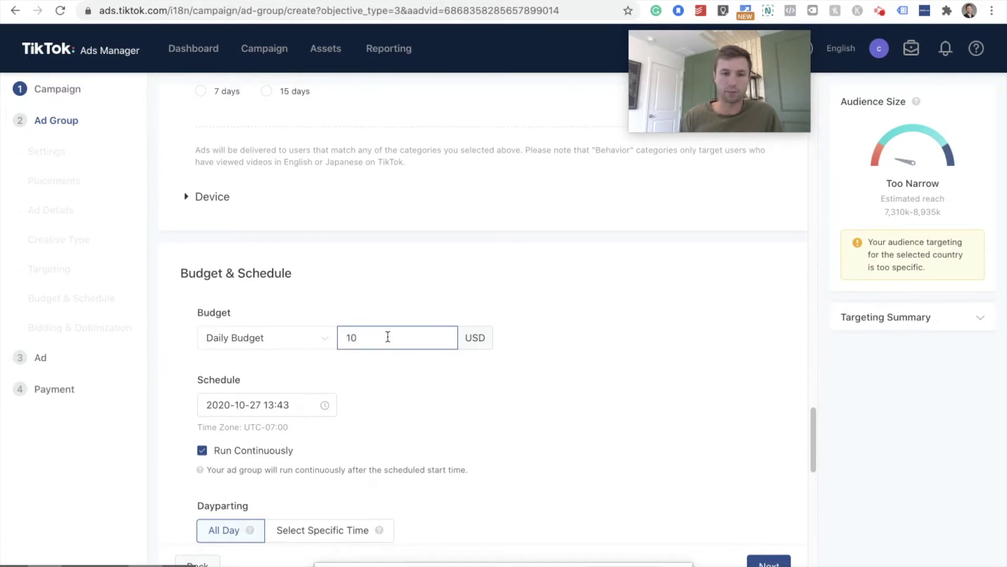
pyautogui.click(391, 383)
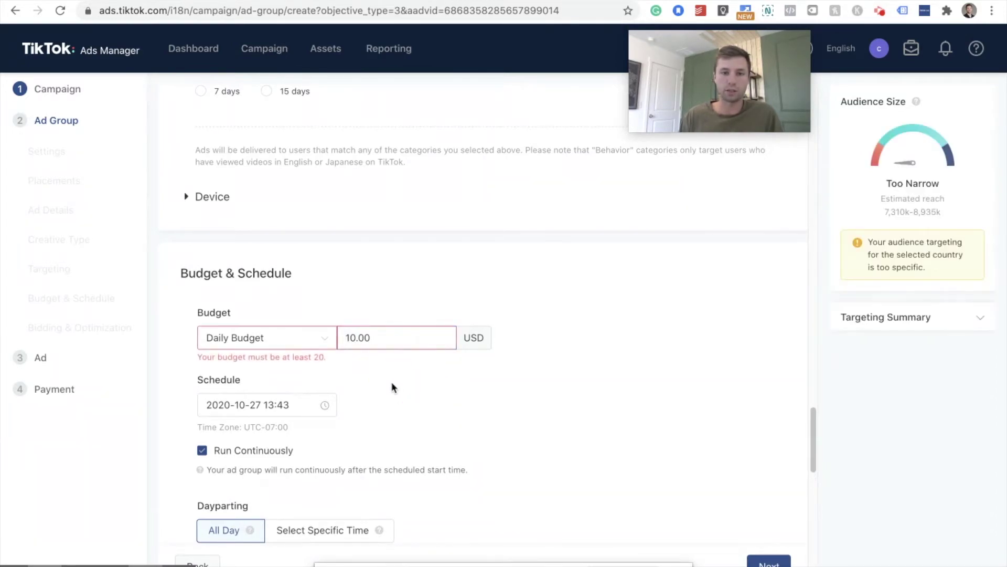
pyautogui.click(391, 341)
pyautogui.press('BackSpace')
pyautogui.press('BackSpace')
pyautogui.press('BackSpace')
pyautogui.press('BackSpace')
pyautogui.press('BackSpace')
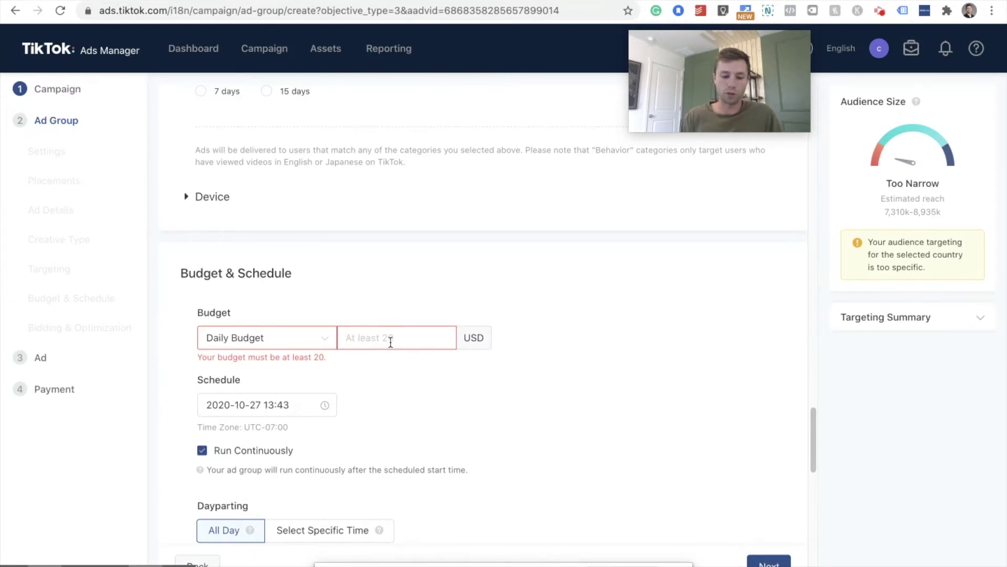
pyautogui.write('50')
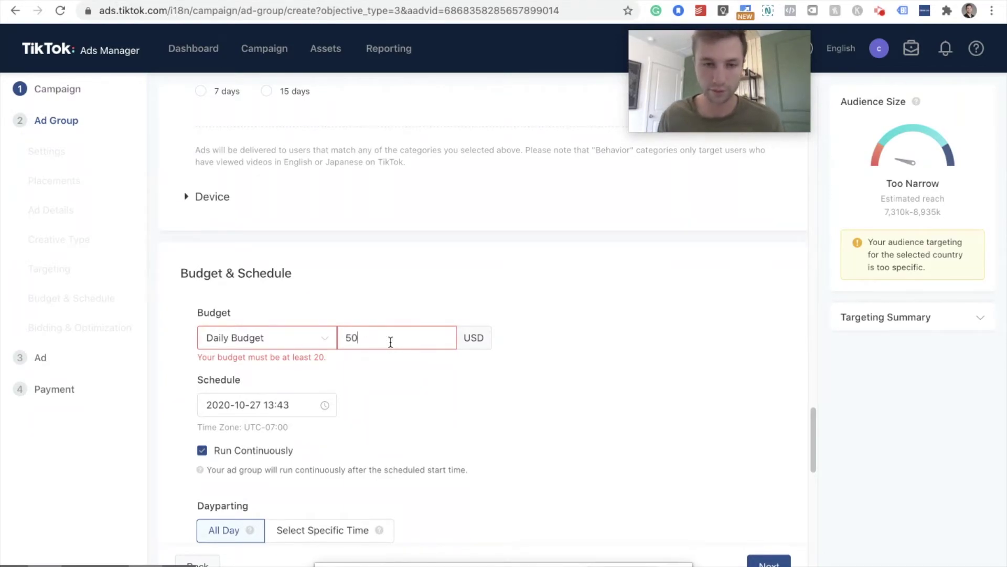
pyautogui.click(499, 376)
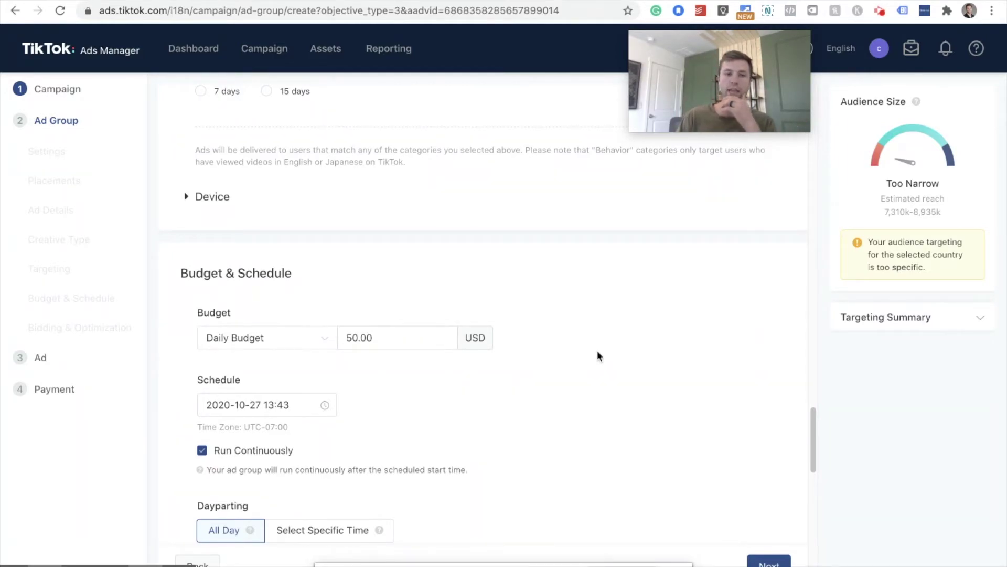
pyautogui.scroll(-1, 530, 391)
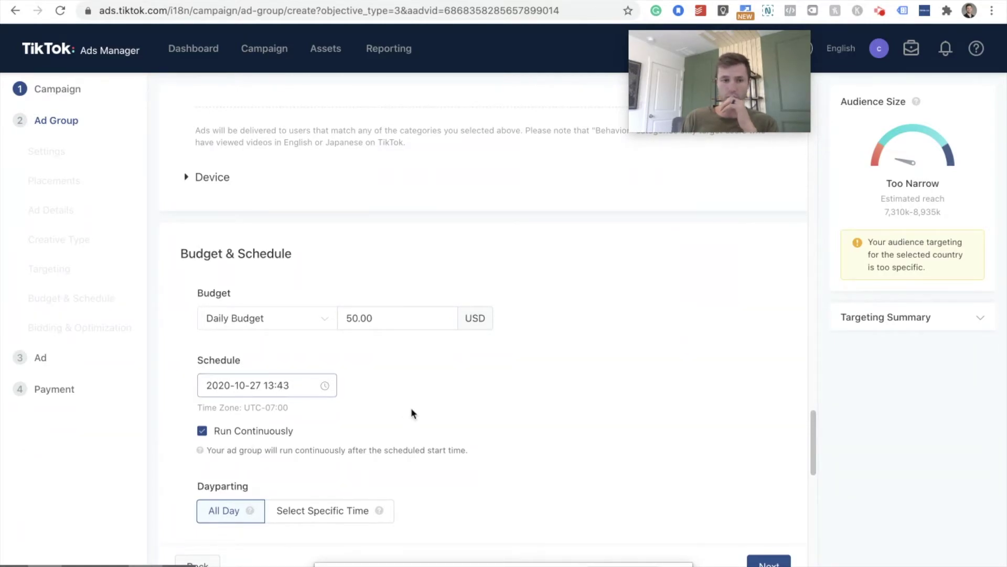
pyautogui.scroll(-4, 409, 409)
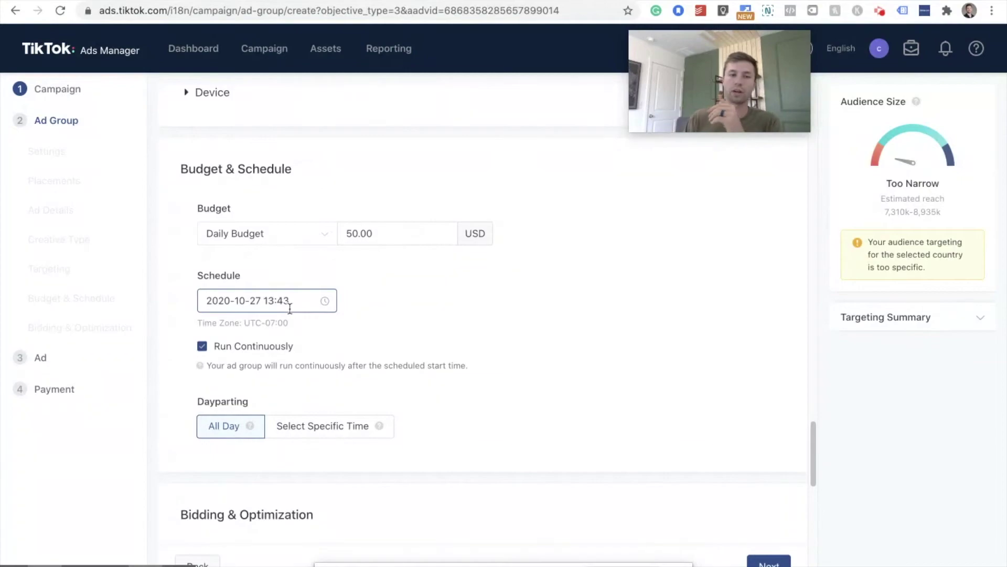
pyautogui.scroll(-1, 315, 399)
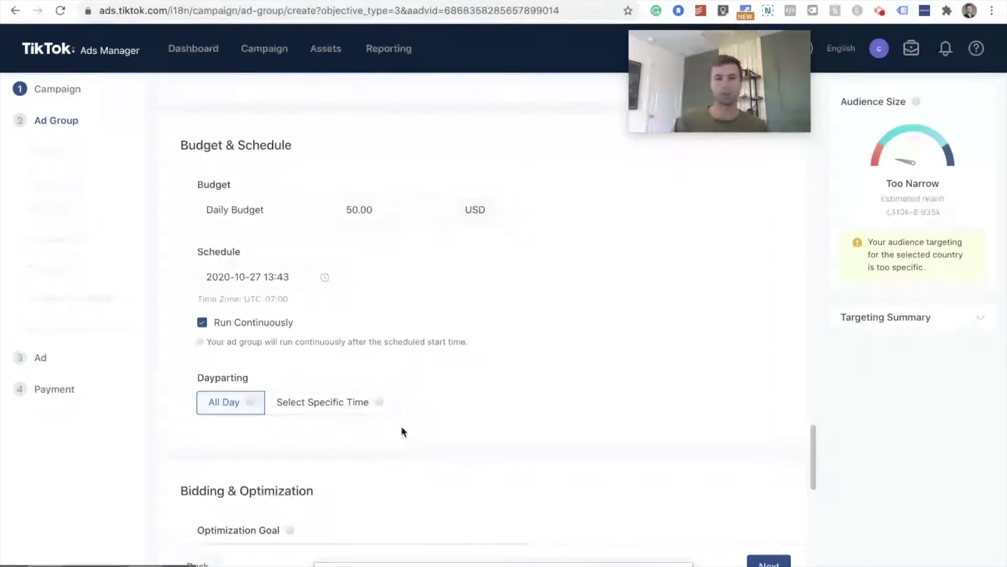
pyautogui.scroll(-5, 499, 315)
pyautogui.scroll(-2, 499, 315)
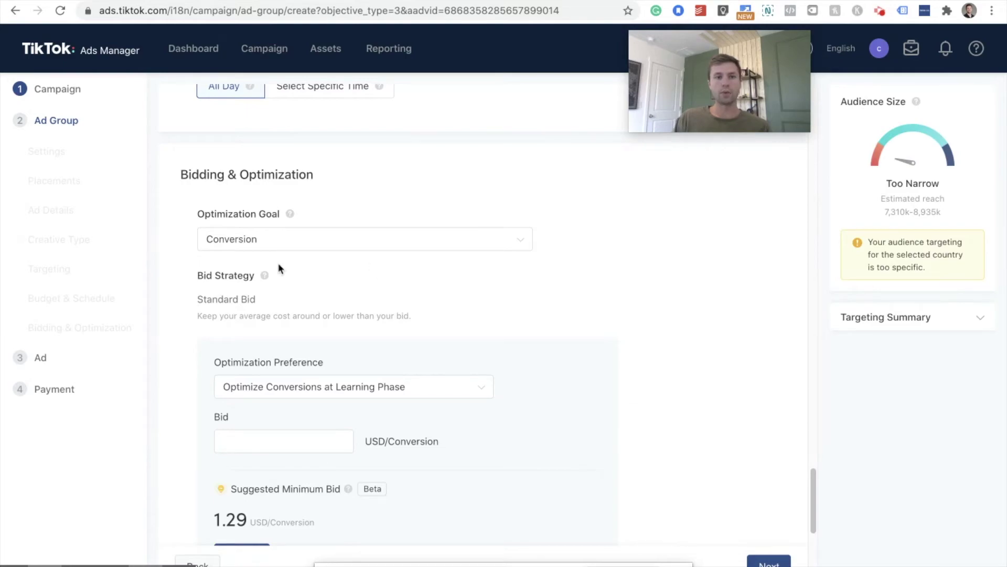
pyautogui.scroll(-1, 373, 251)
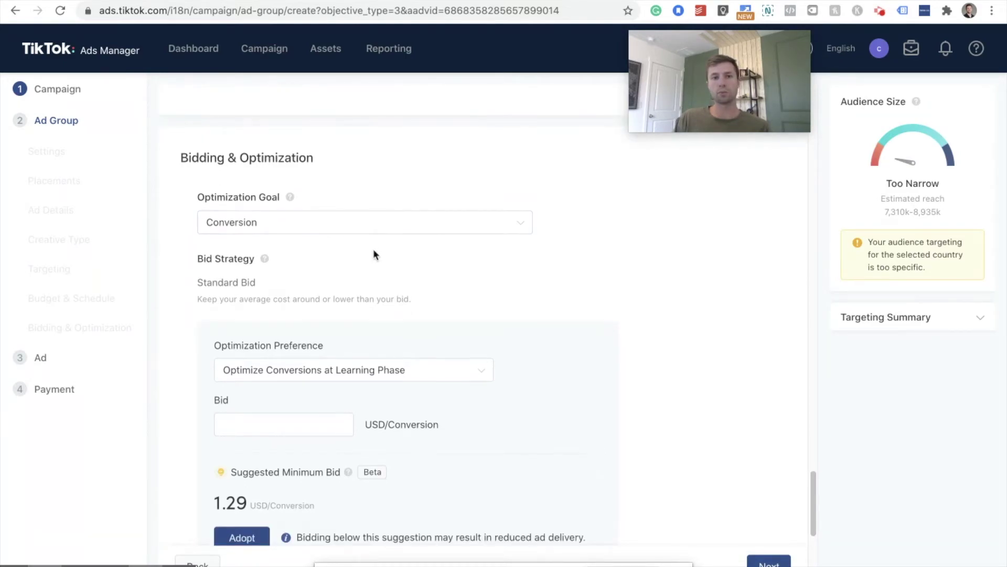
pyautogui.scroll(-1, 373, 254)
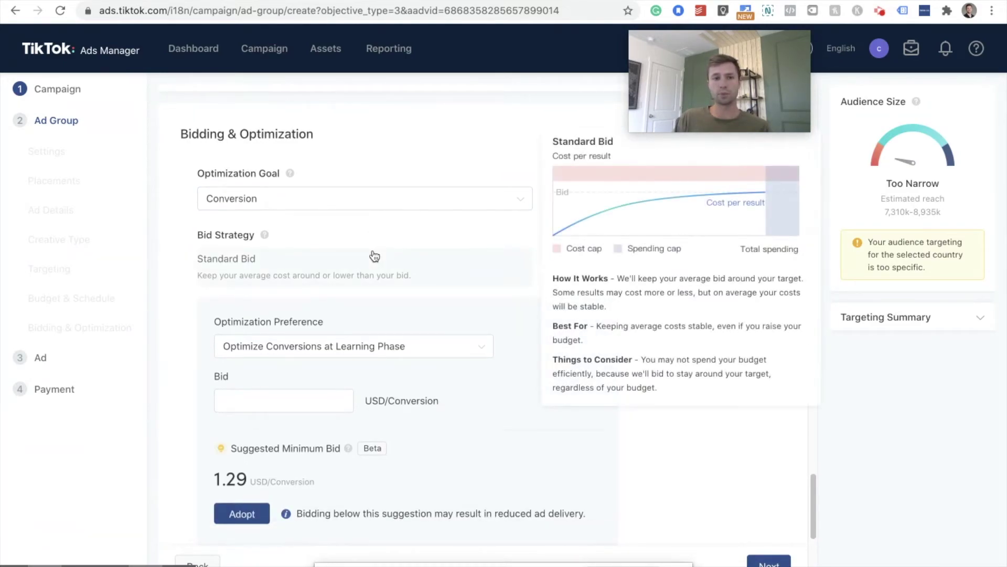
pyautogui.click(349, 198)
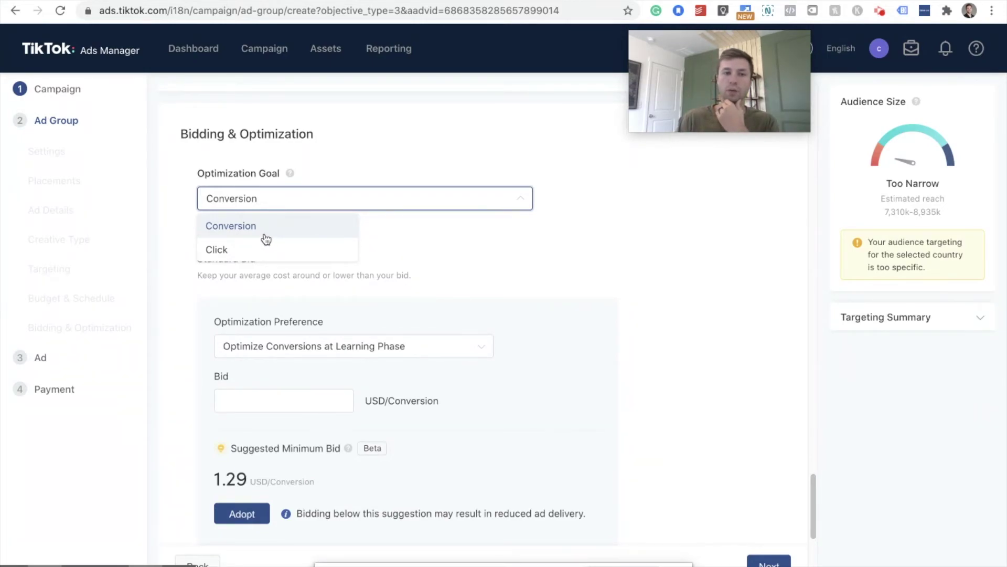
pyautogui.click(269, 237)
pyautogui.scroll(-1, 369, 278)
pyautogui.scroll(1, 369, 273)
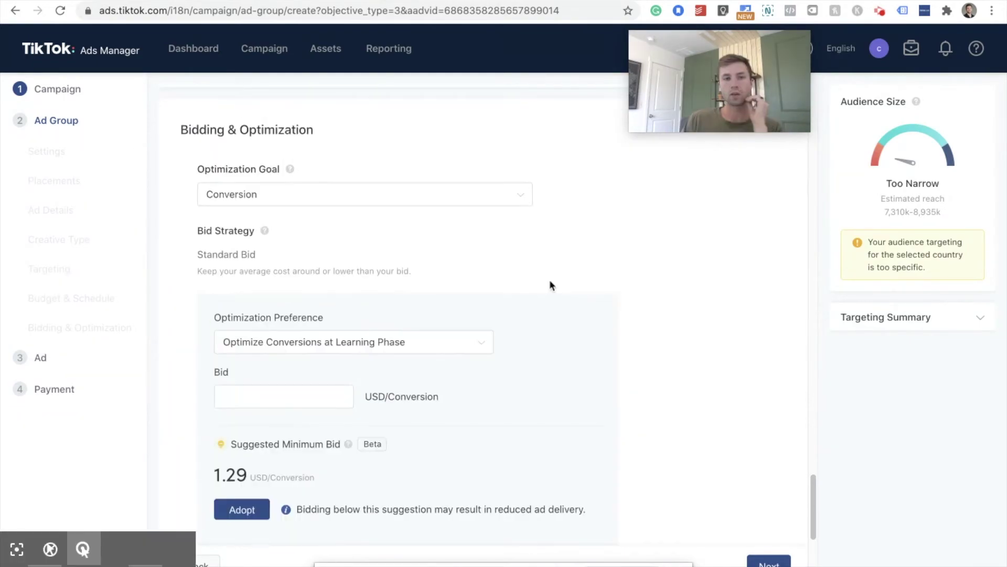
pyautogui.click(461, 343)
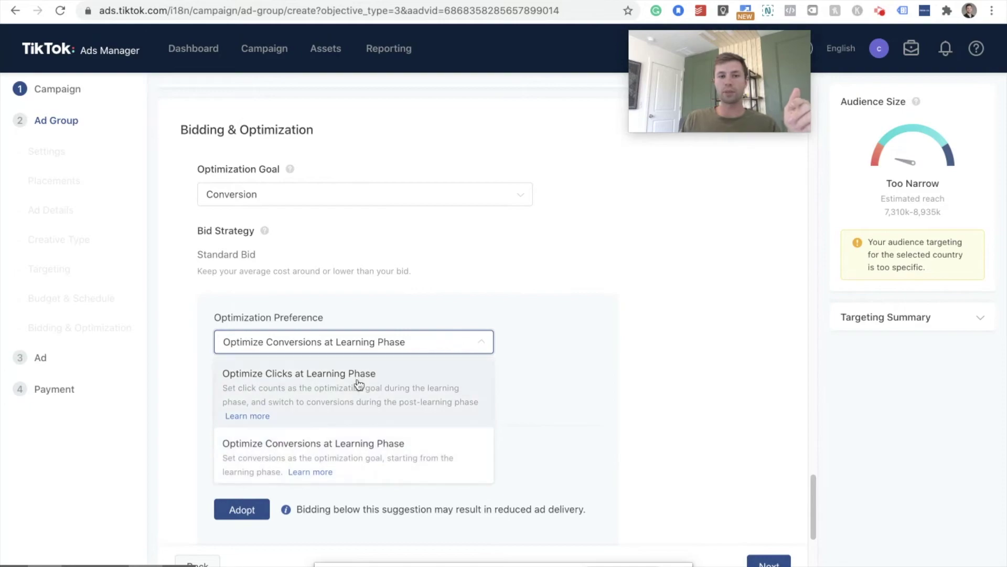
pyautogui.click(480, 344)
pyautogui.scroll(-2, 506, 331)
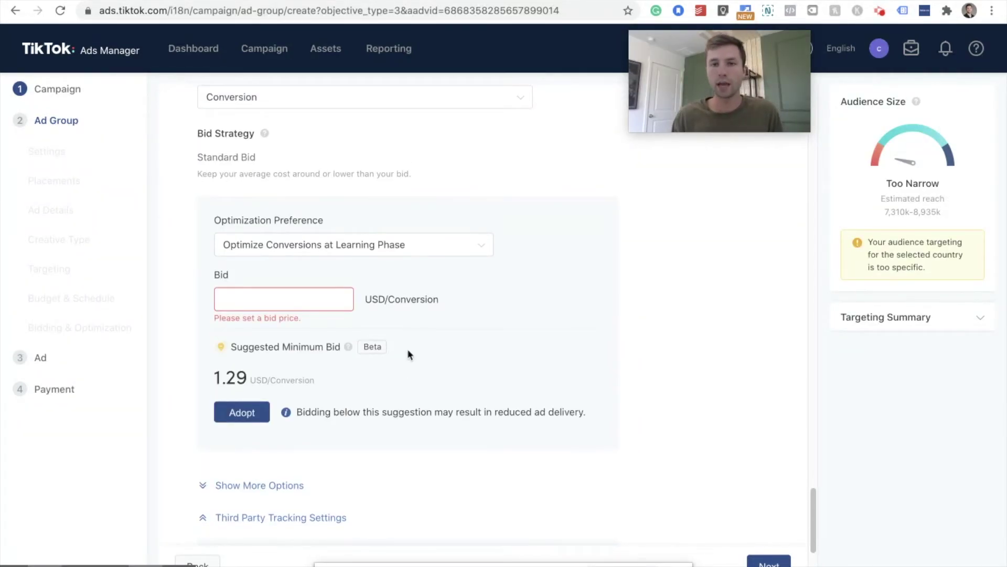
# Set the ad group bid to 1.29 USD/Conversion, matching the suggested minimum bid.
pyautogui.click(320, 292)
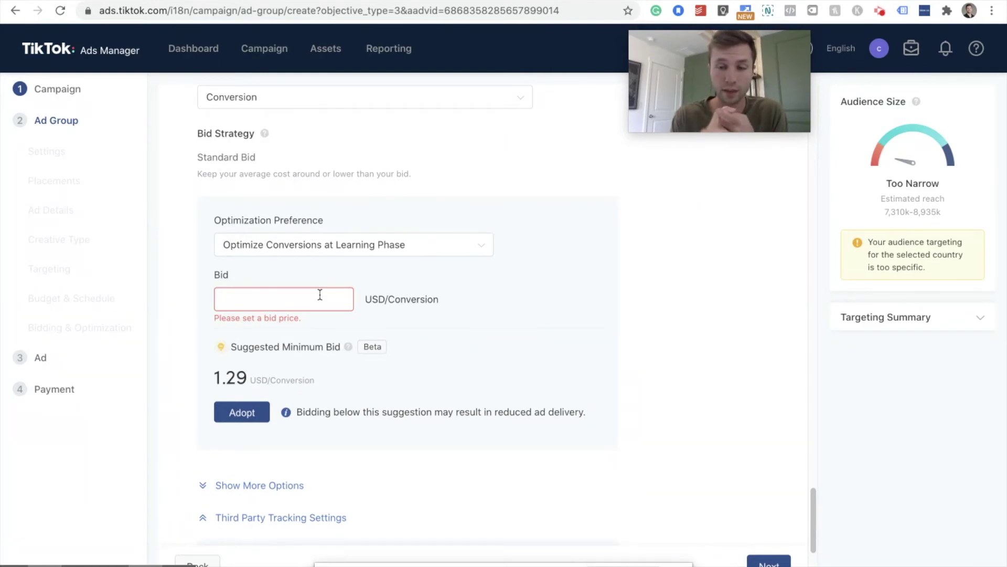
pyautogui.click(320, 294)
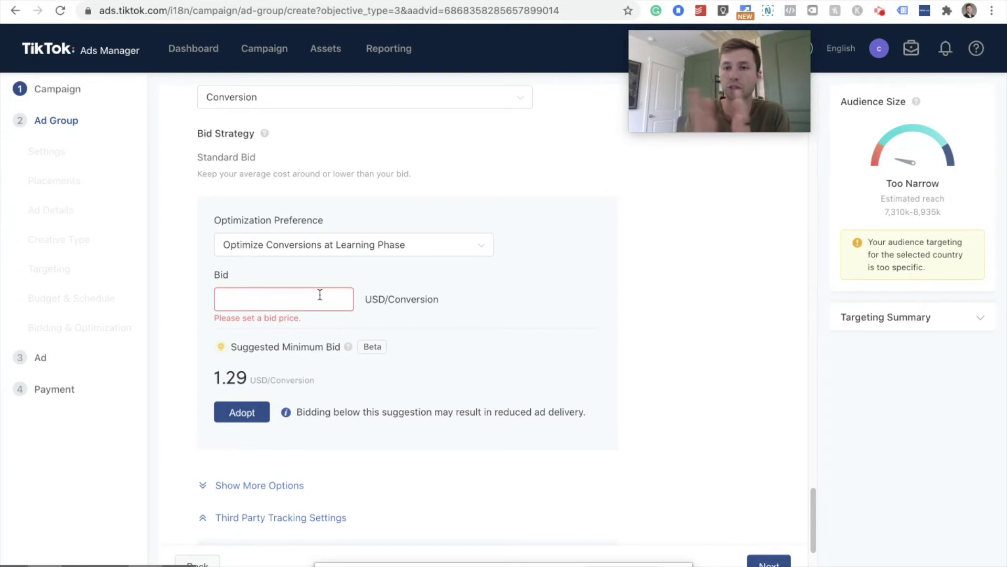
pyautogui.write('1.29')
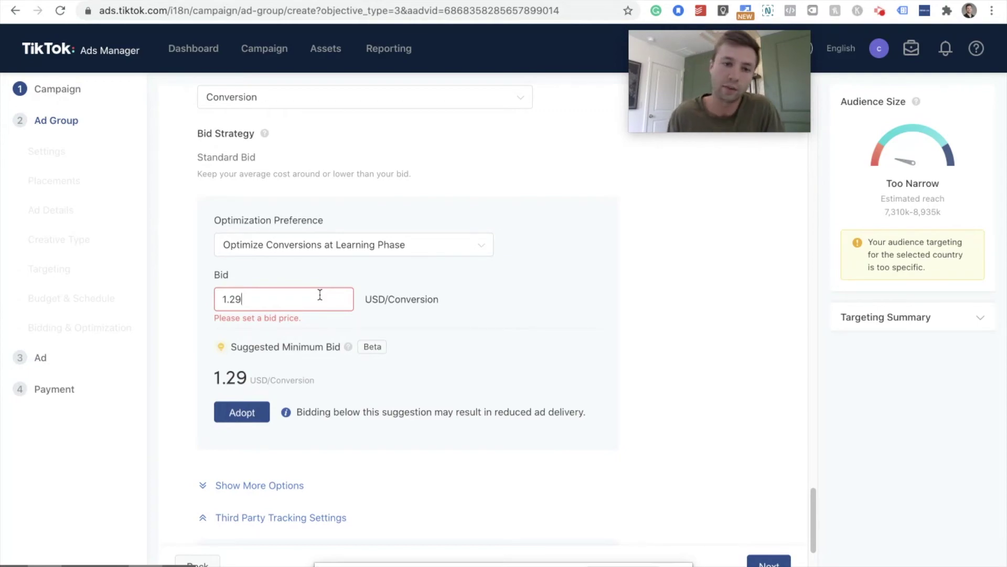
pyautogui.click(459, 295)
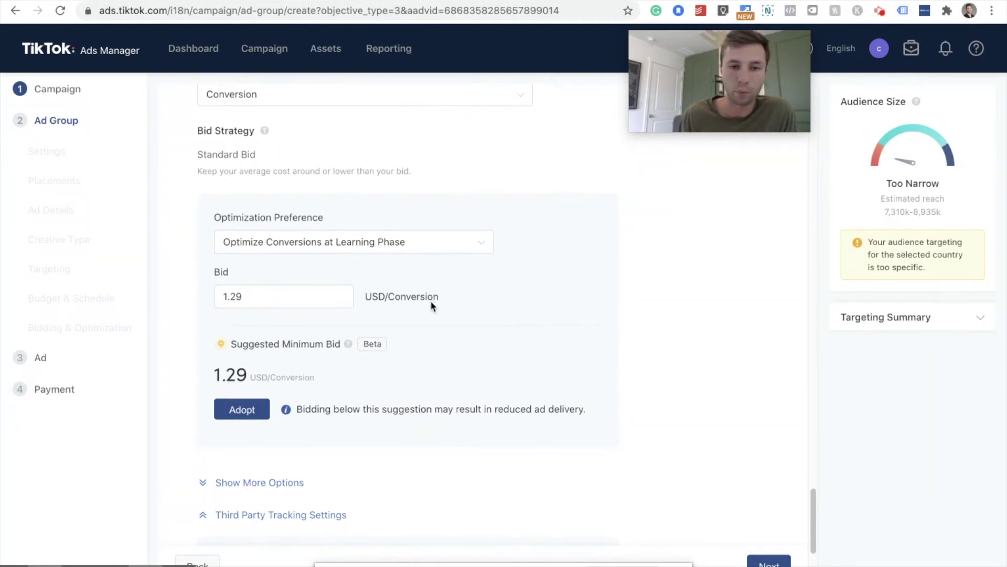
pyautogui.scroll(-2, 430, 300)
# Reveal the extra options and keep Click (oCPC) billing with Standard delivery.
pyautogui.scroll(-2, 210, 315)
pyautogui.click(226, 273)
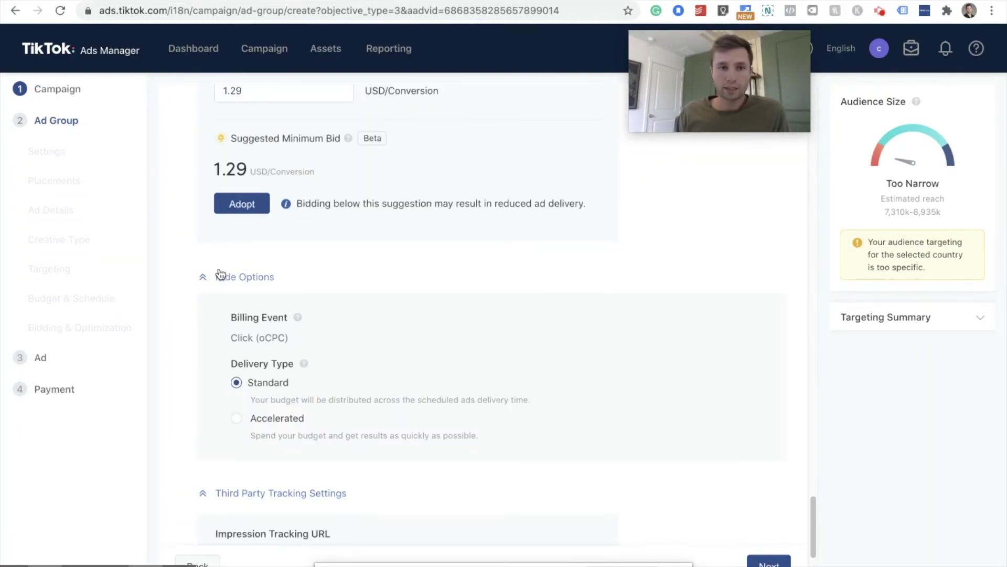
pyautogui.click(241, 271)
pyautogui.click(231, 278)
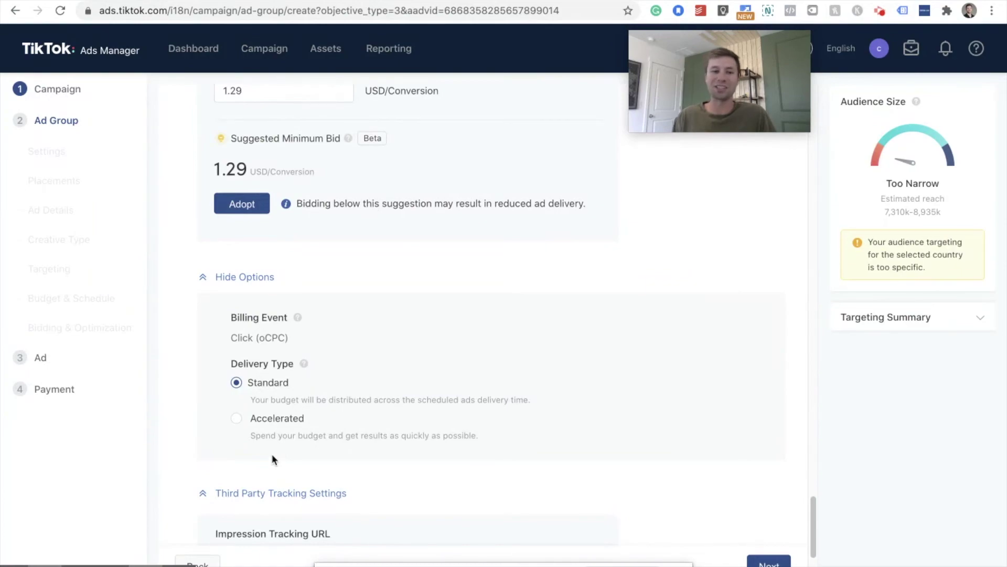
# Leave the third-party impression tracking URL blank and continue to the Ad step.
pyautogui.scroll(-2, 364, 379)
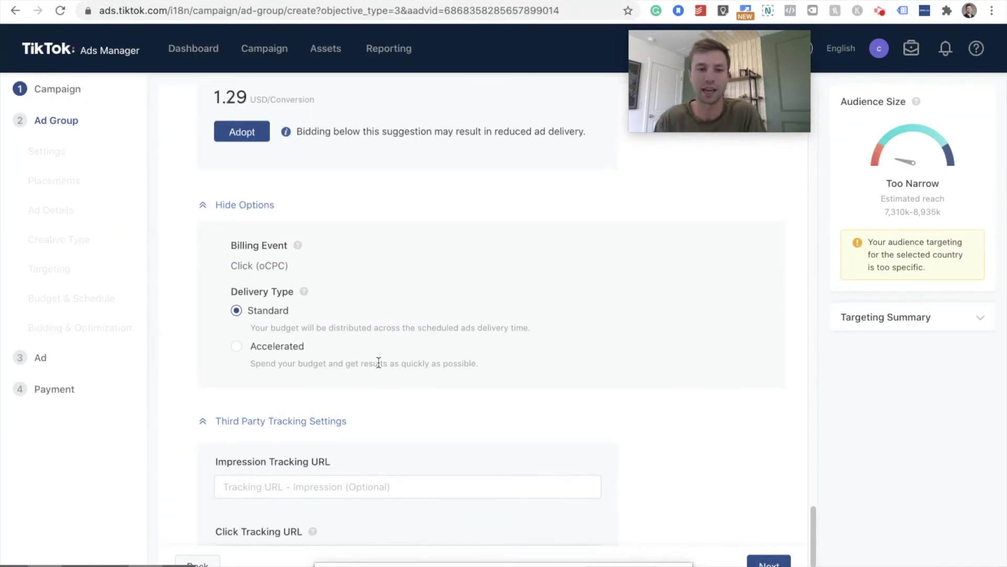
pyautogui.scroll(-3, 522, 268)
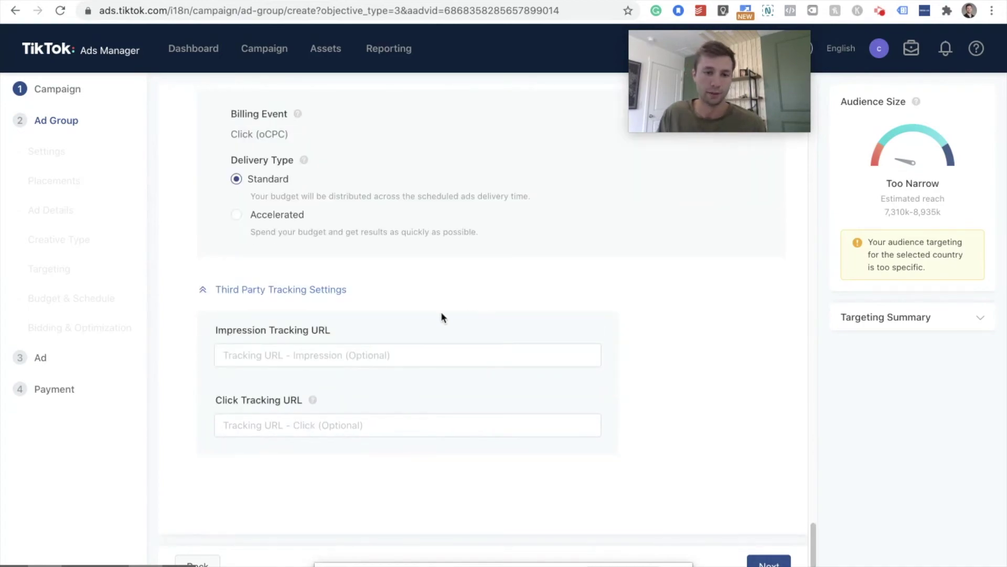
pyautogui.click(290, 360)
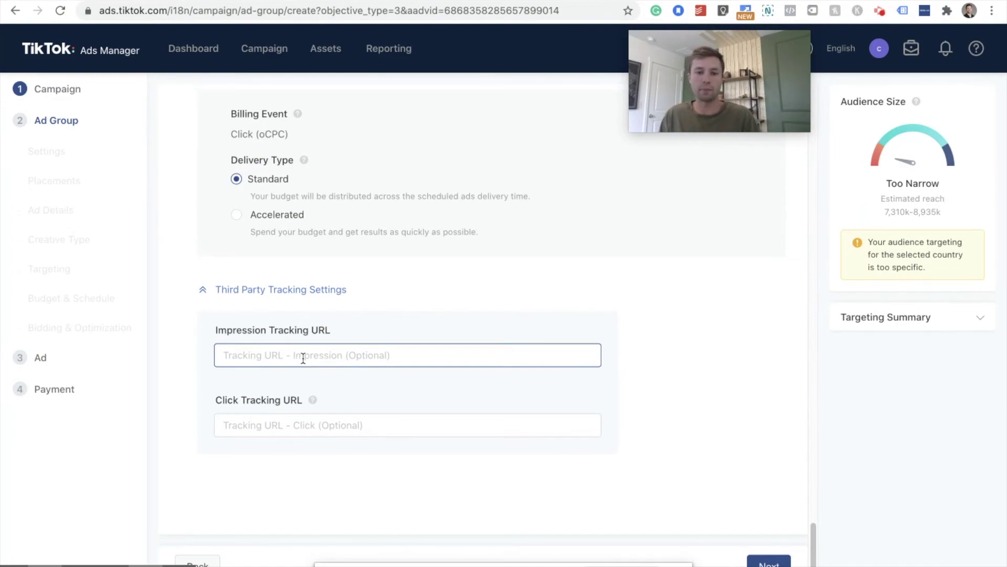
pyautogui.click(351, 321)
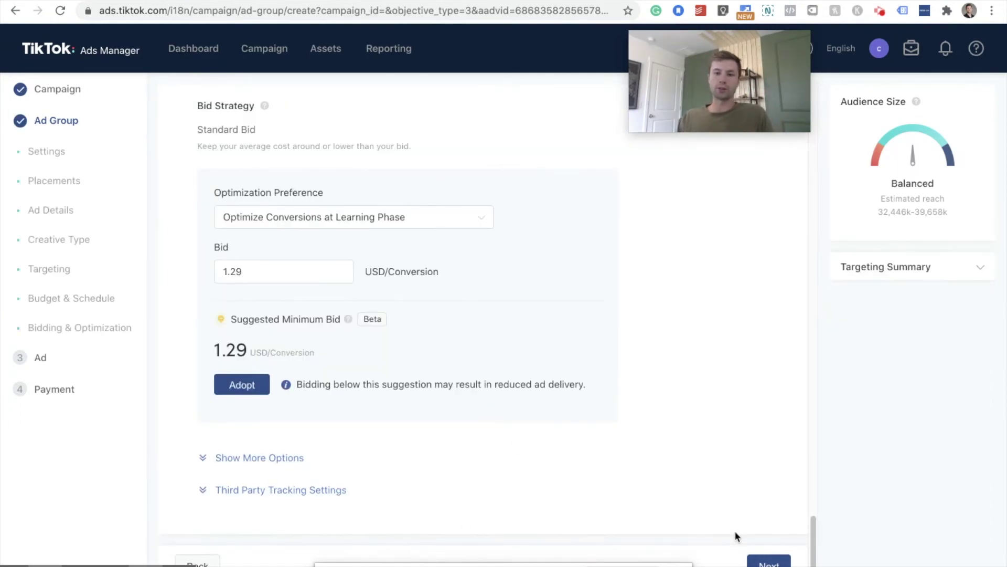
pyautogui.click(760, 560)
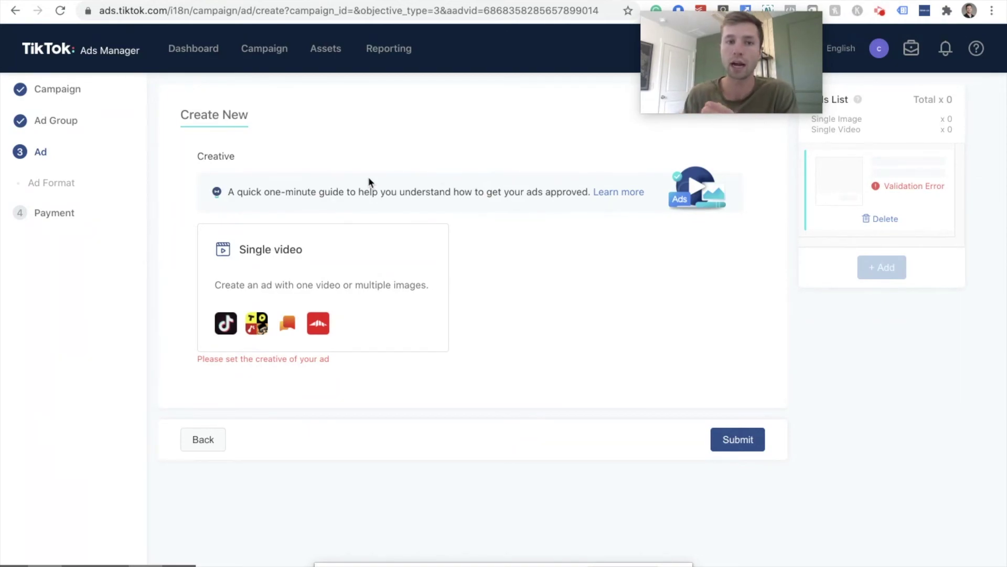
# Open the Creative banner's Learn more guidance on avoiding ad rejection.
pyautogui.click(621, 192)
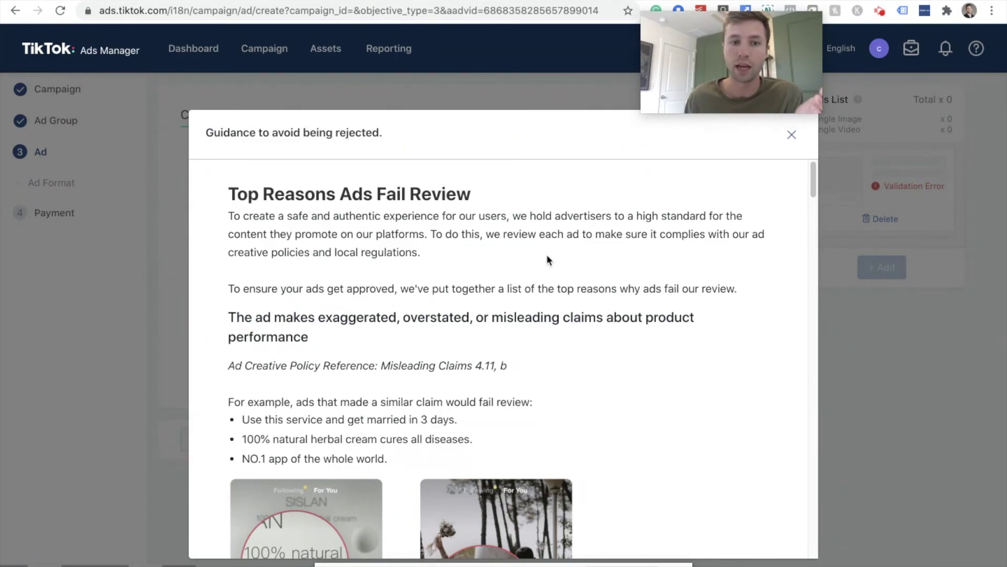
# Read through the Top Reasons Ads Fail Review guidance, then close the window.
pyautogui.scroll(-3, 547, 260)
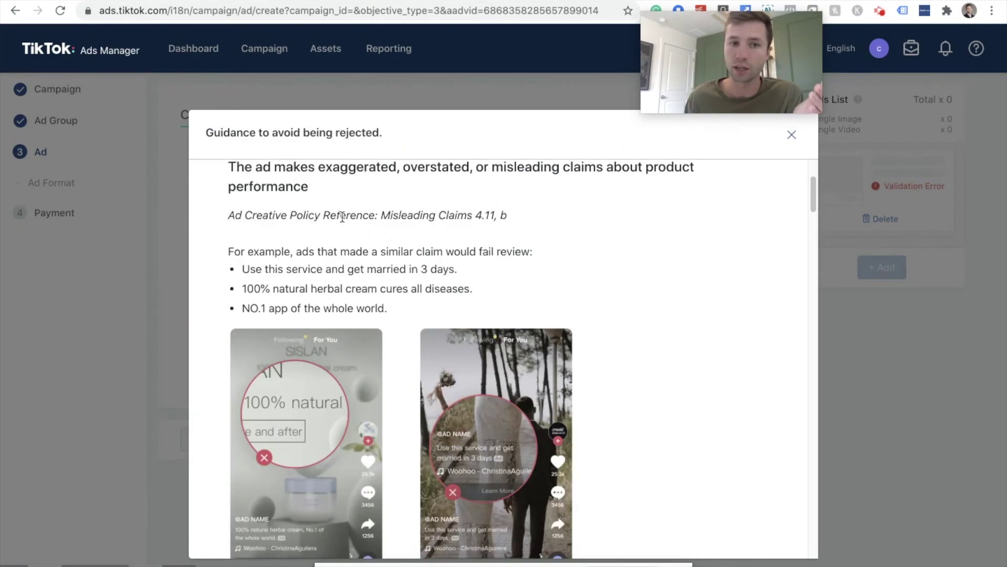
pyautogui.scroll(-13, 425, 273)
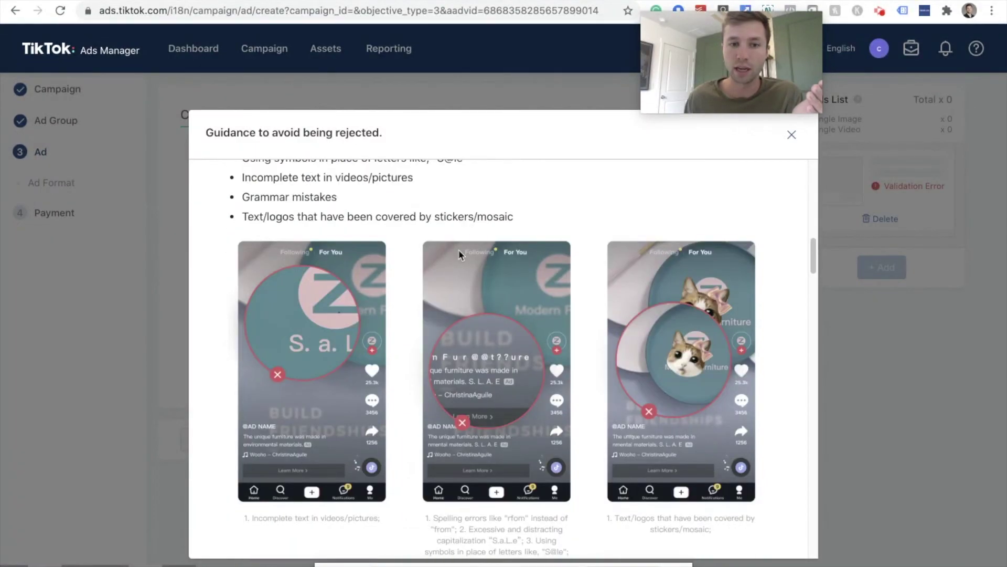
pyautogui.scroll(3, 459, 256)
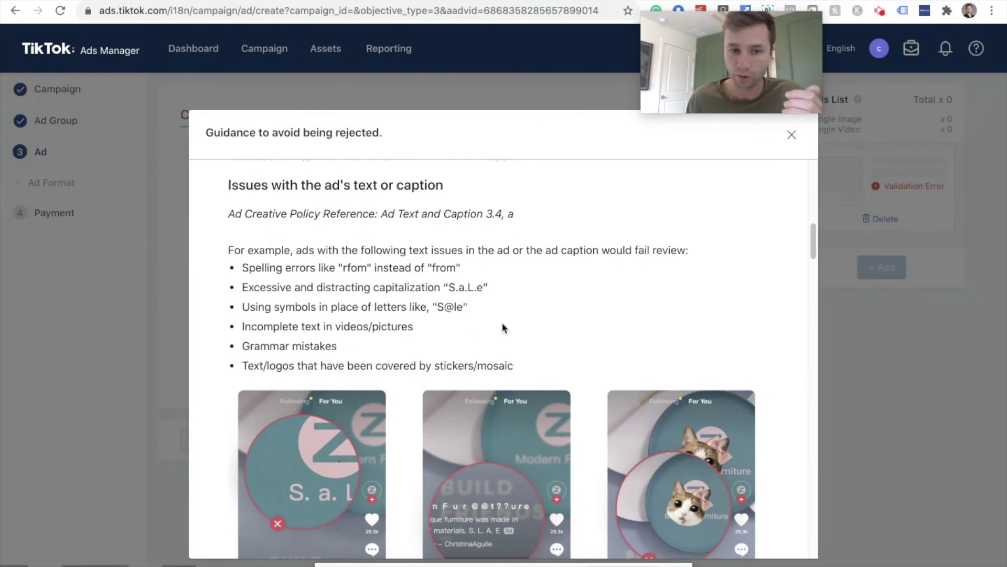
pyautogui.scroll(-10, 497, 322)
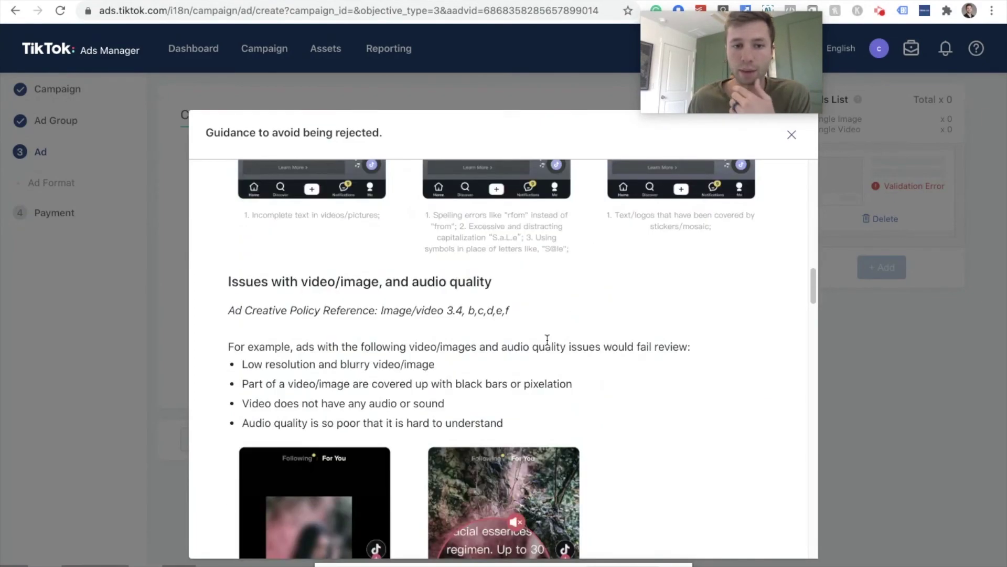
pyautogui.scroll(-5, 399, 383)
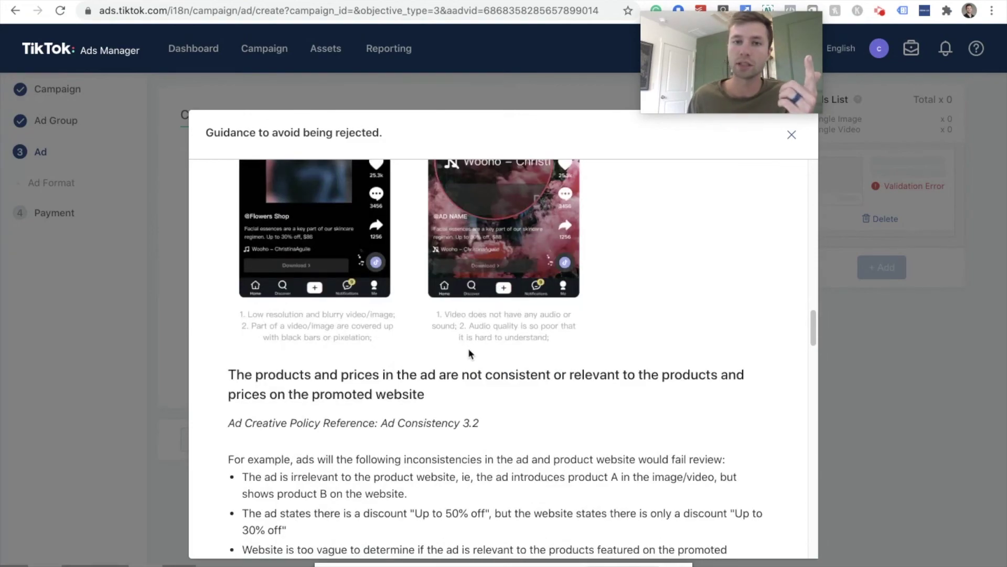
pyautogui.scroll(-6, 468, 348)
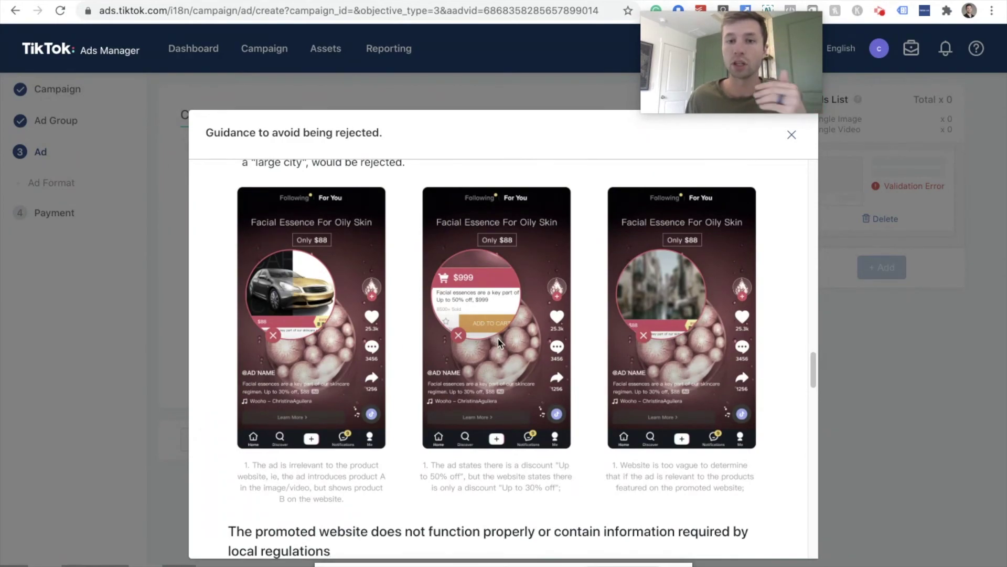
pyautogui.scroll(-10, 501, 338)
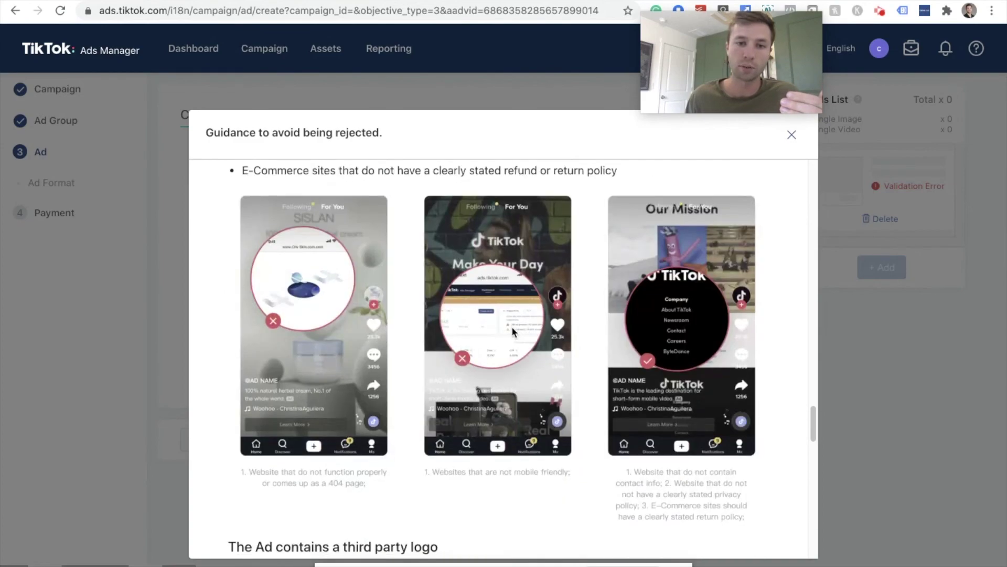
pyautogui.scroll(-3, 511, 326)
pyautogui.scroll(-7, 512, 328)
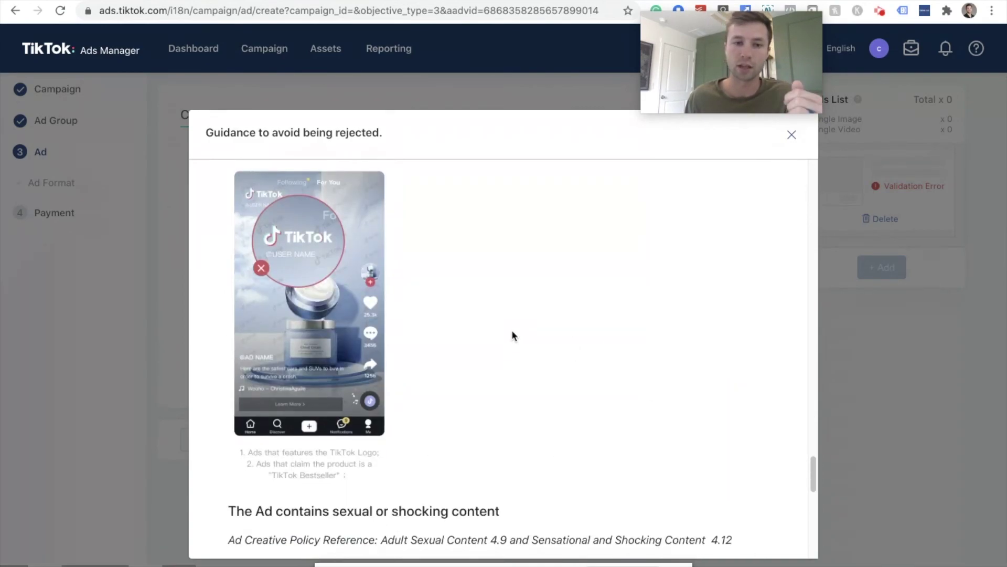
pyautogui.scroll(-8, 515, 328)
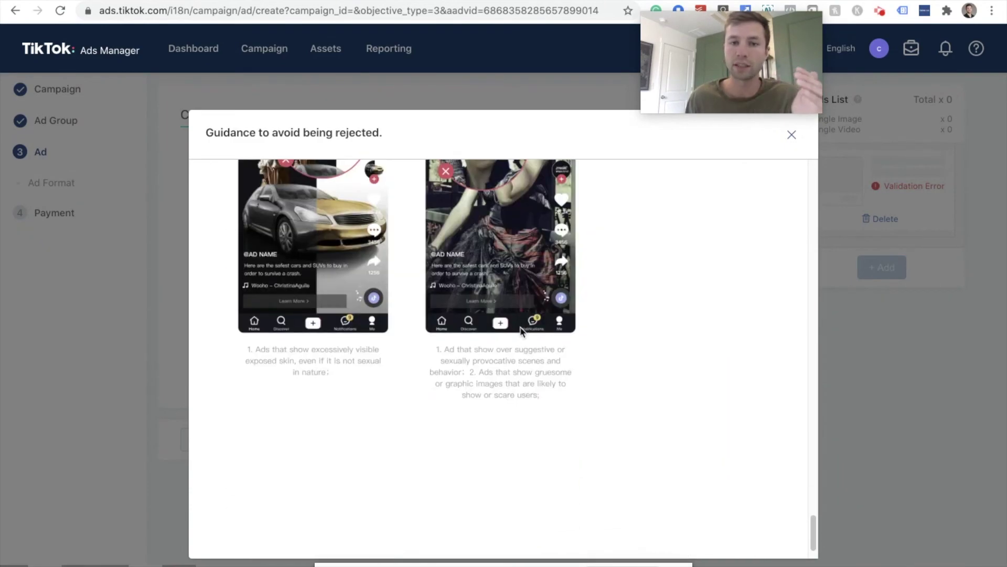
pyautogui.scroll(15, 534, 364)
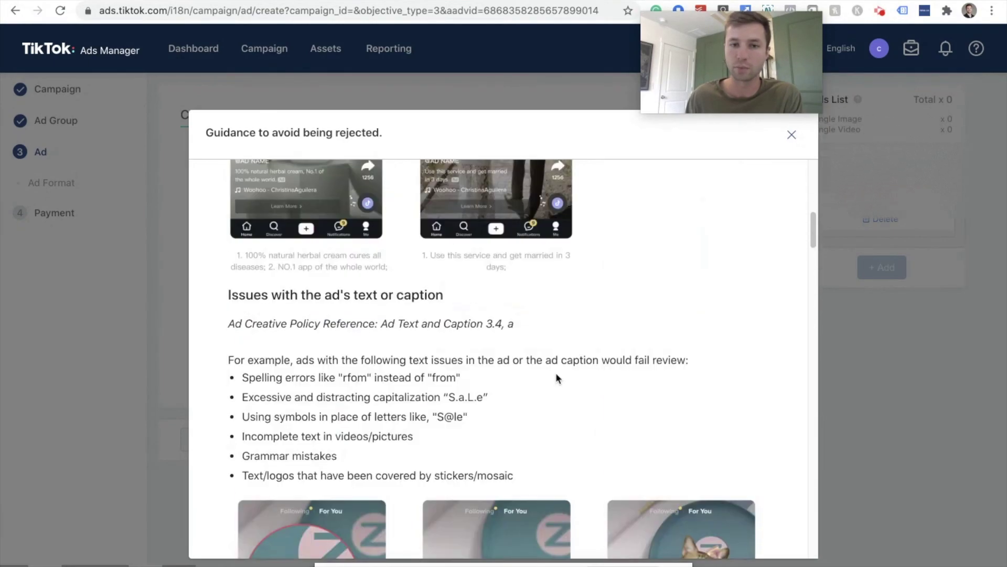
pyautogui.scroll(15, 556, 383)
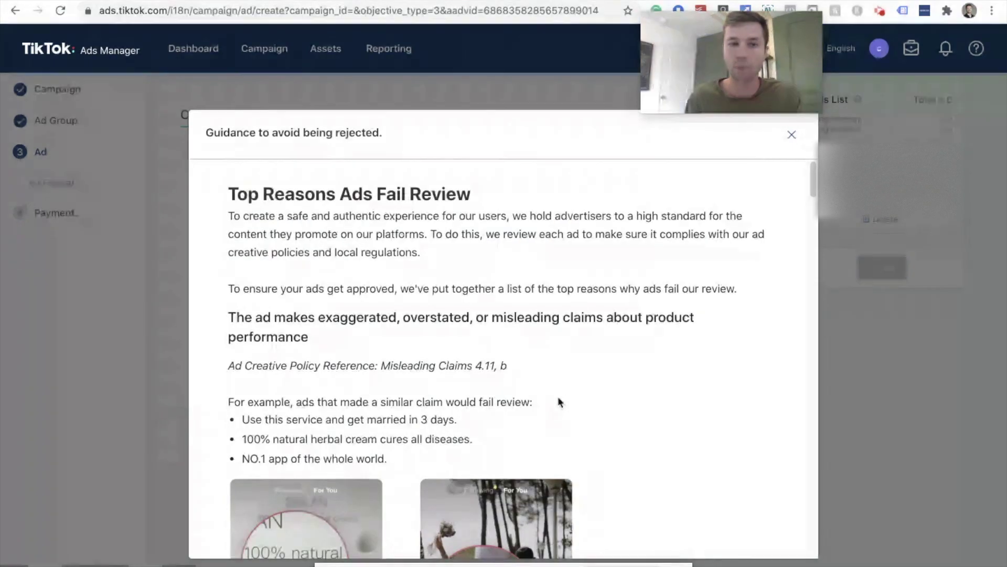
pyautogui.click(790, 135)
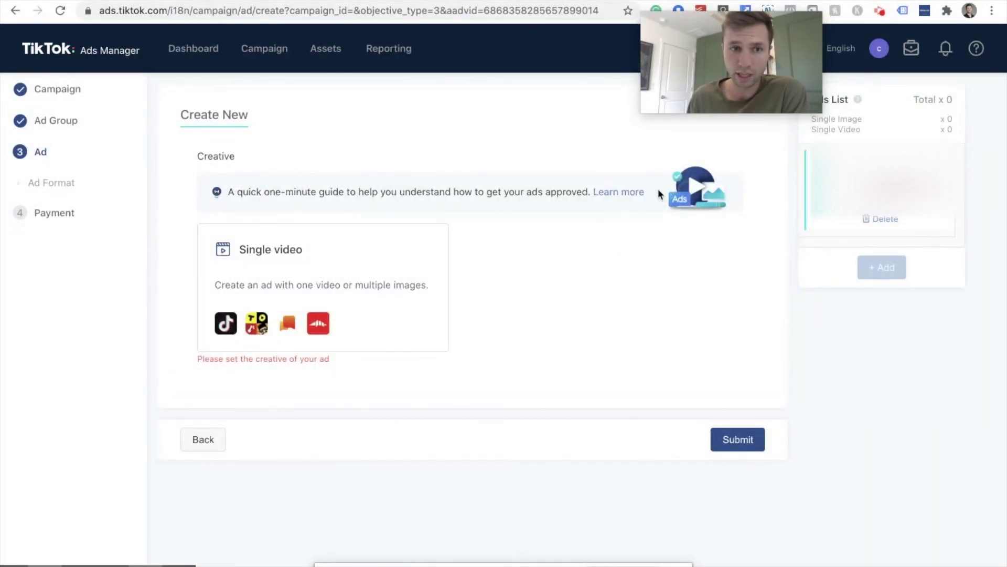
# Choose a Single video creative and upload the 6s 1920 × 1080 video from the computer.
pyautogui.click(274, 279)
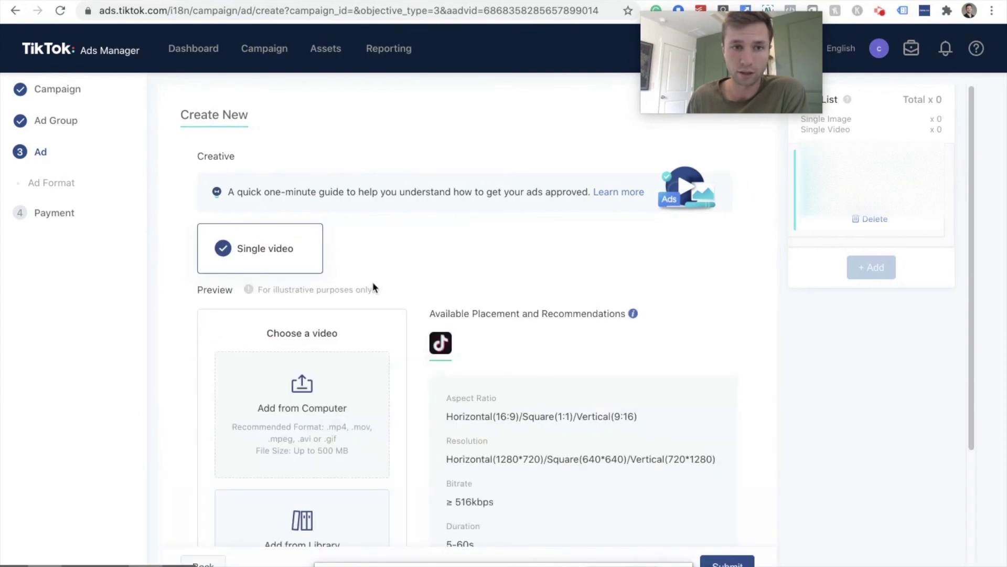
pyautogui.scroll(-2, 423, 299)
pyautogui.scroll(-2, 315, 399)
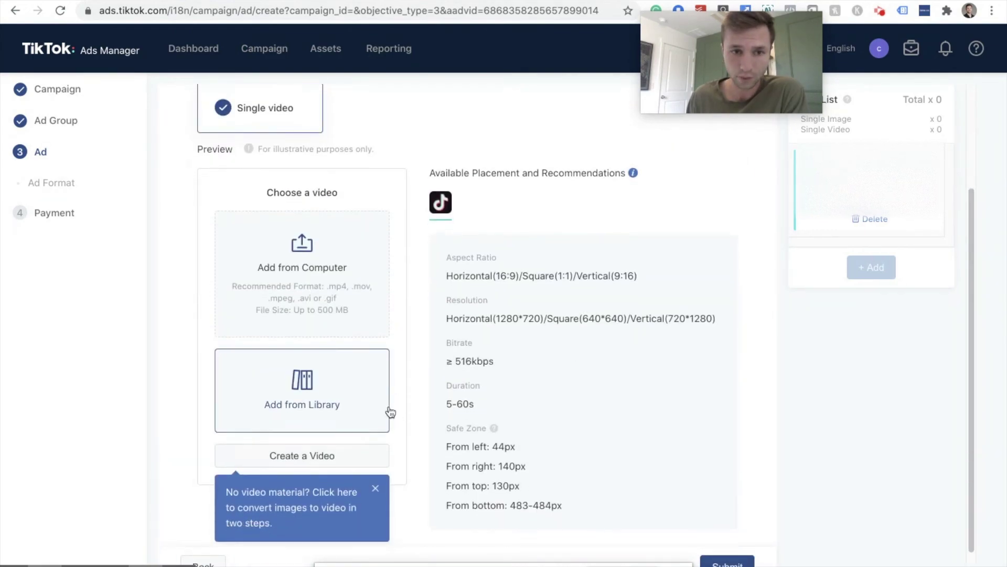
pyautogui.click(312, 261)
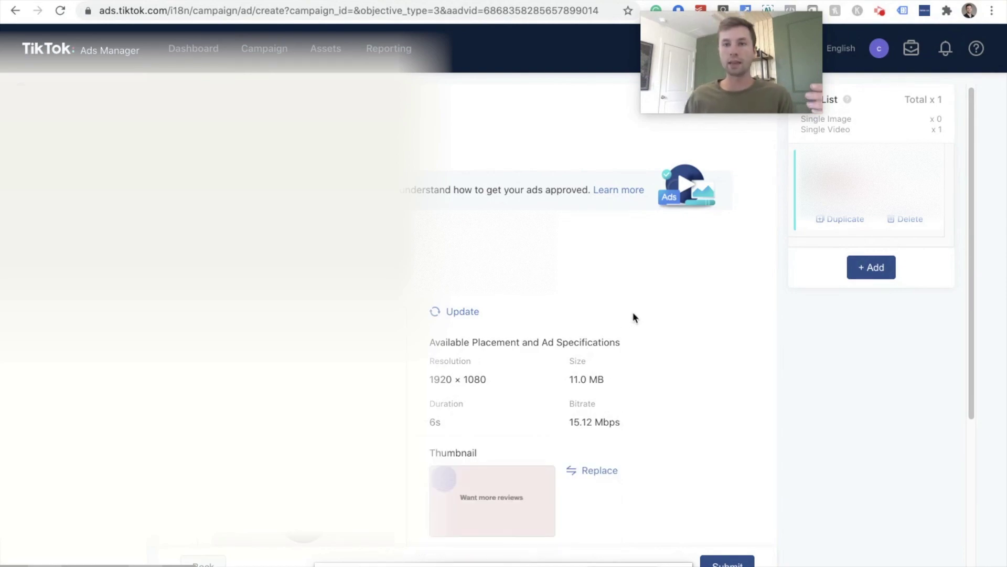
pyautogui.scroll(-5, 633, 314)
pyautogui.click(521, 392)
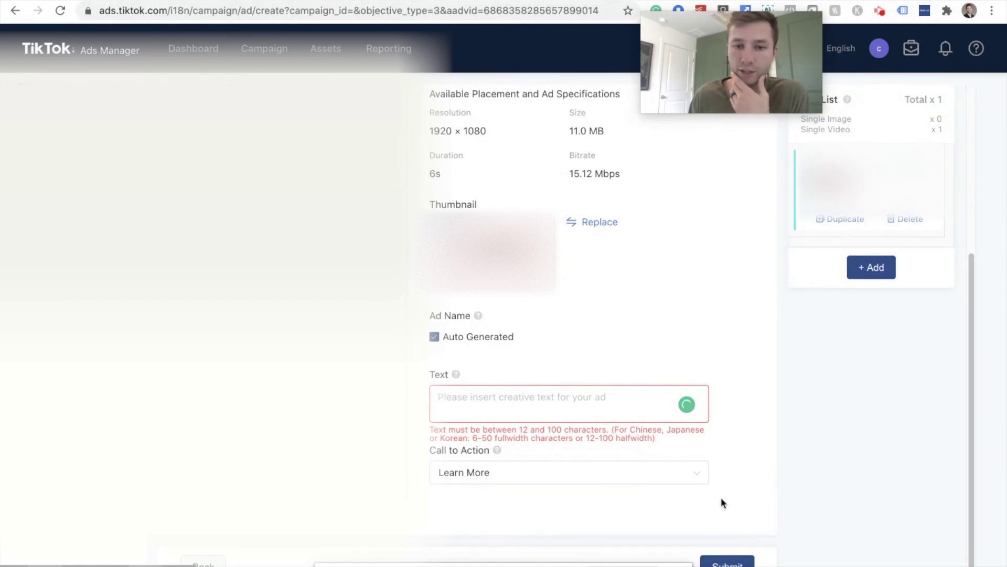
pyautogui.click(699, 478)
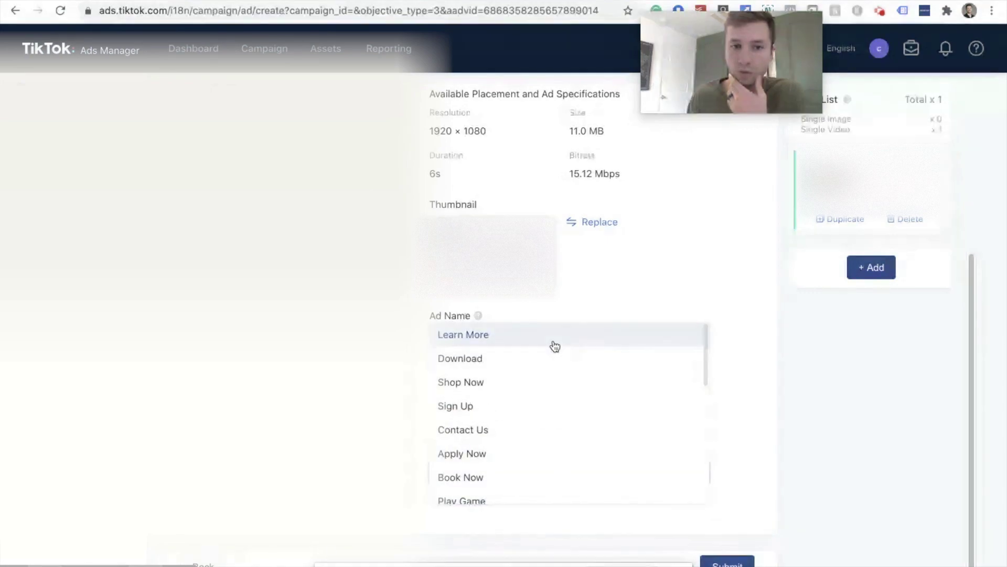
pyautogui.scroll(-3, 553, 462)
pyautogui.scroll(-5, 577, 464)
pyautogui.scroll(-2, 670, 362)
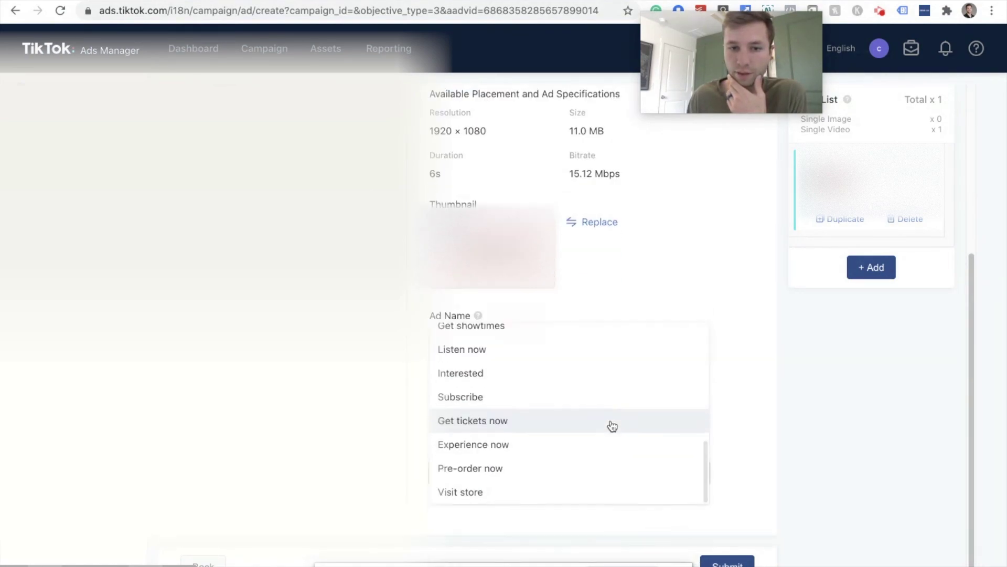
pyautogui.click(699, 281)
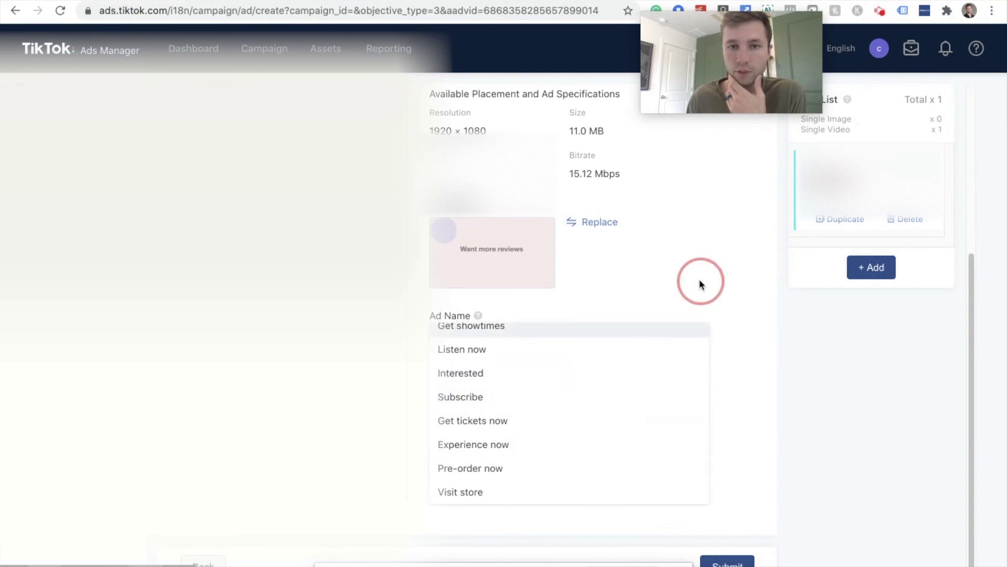